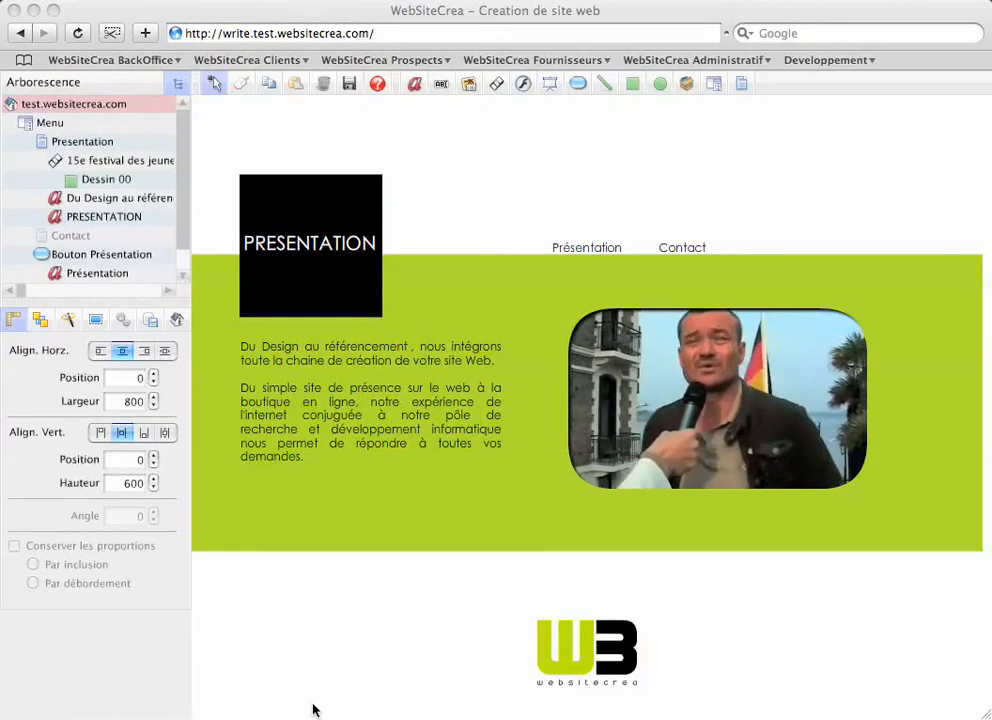
{"action": "left_click", "coordinate": [313, 709]}
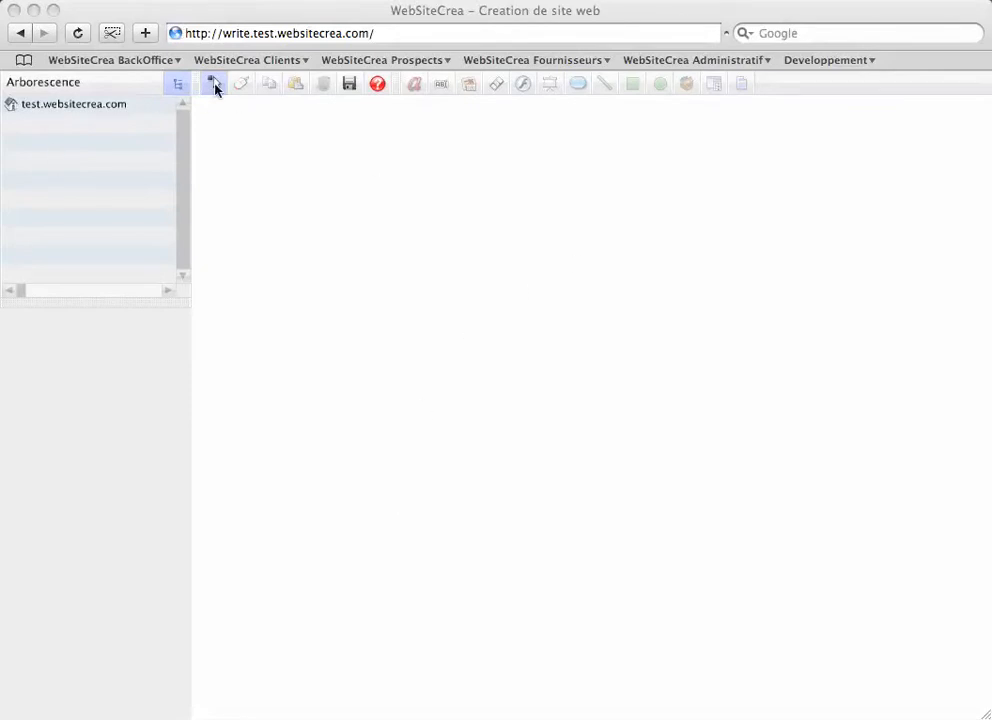
Add a page named Menu under the site root test.websitecrea.com
{"action": "left_click", "coordinate": [75, 112]}
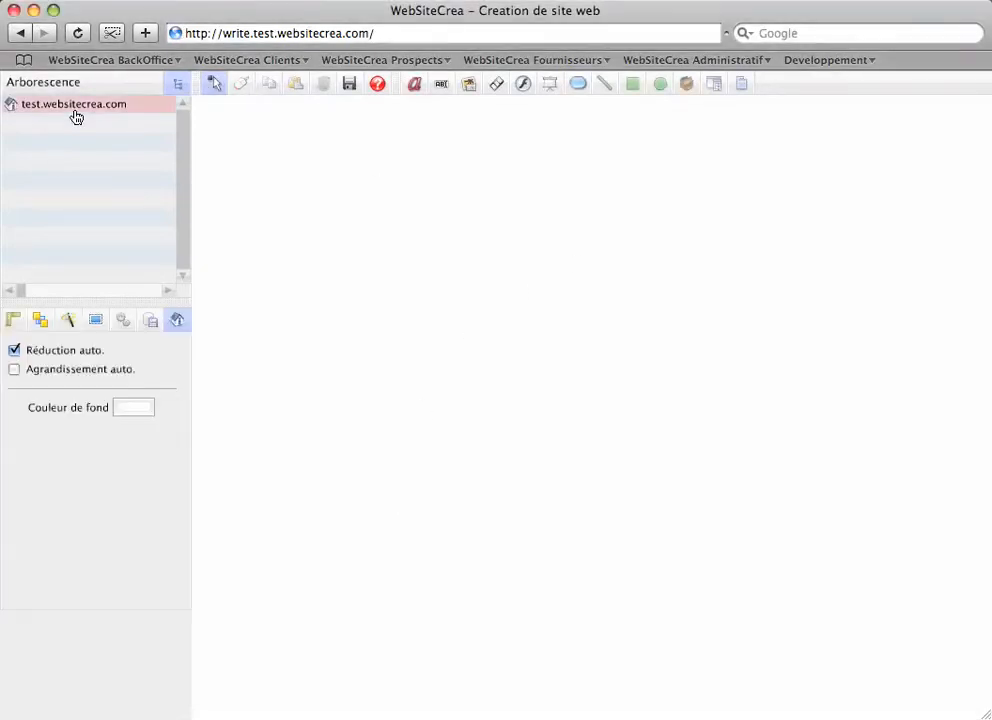
{"action": "left_click", "coordinate": [745, 87]}
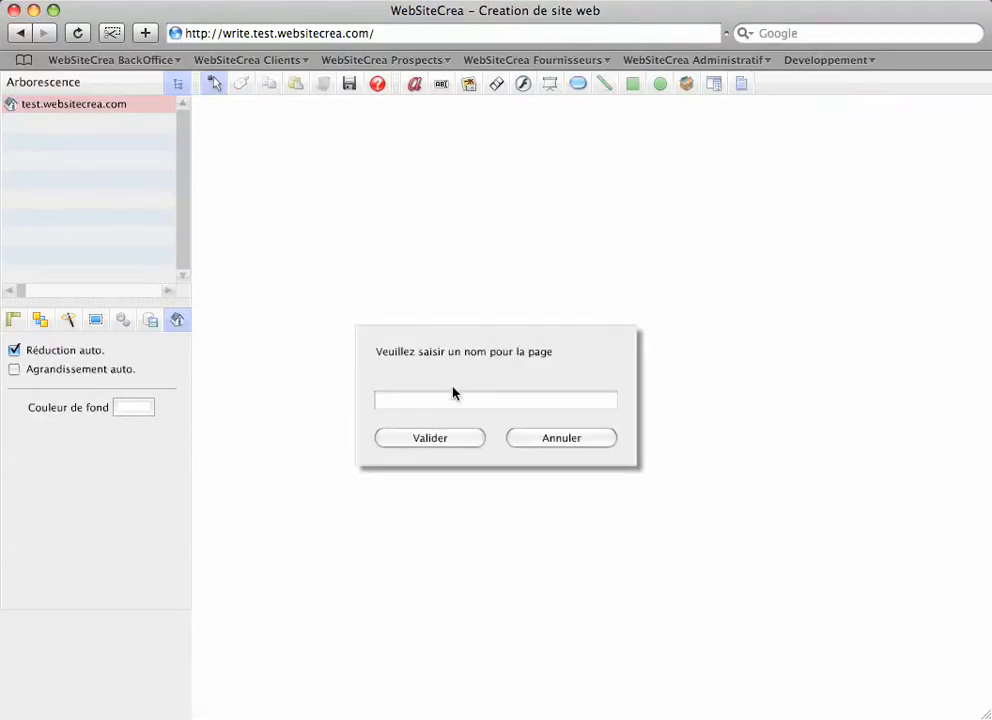
{"action": "type", "text": "Menu"}
{"action": "left_click", "coordinate": [436, 438]}
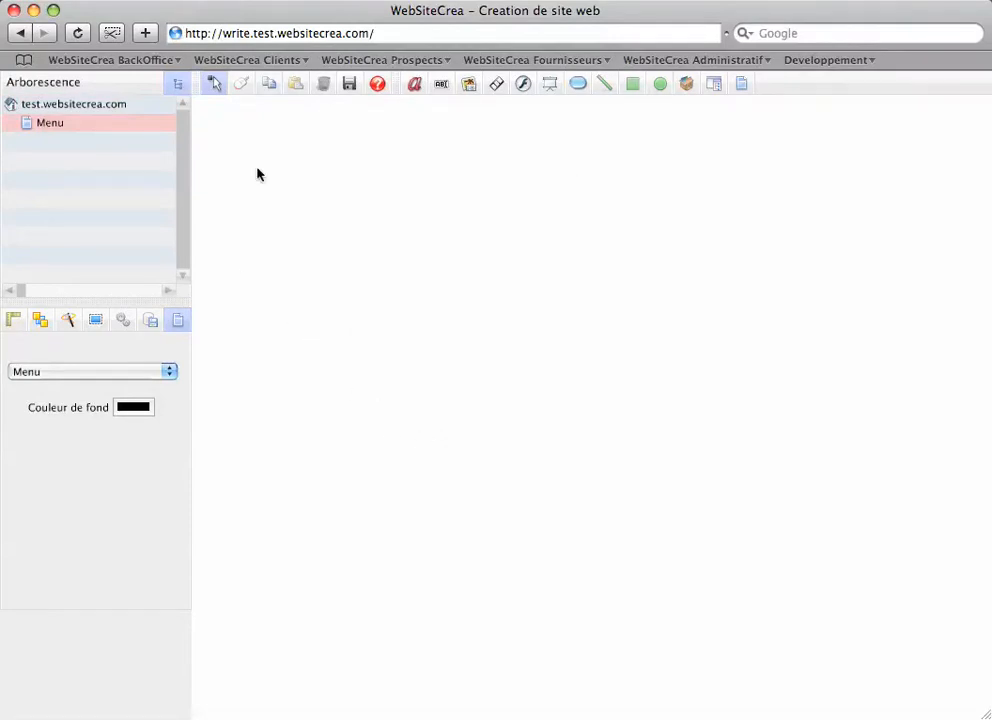
Add a second page named Design directly under the site root
{"action": "left_click", "coordinate": [114, 106]}
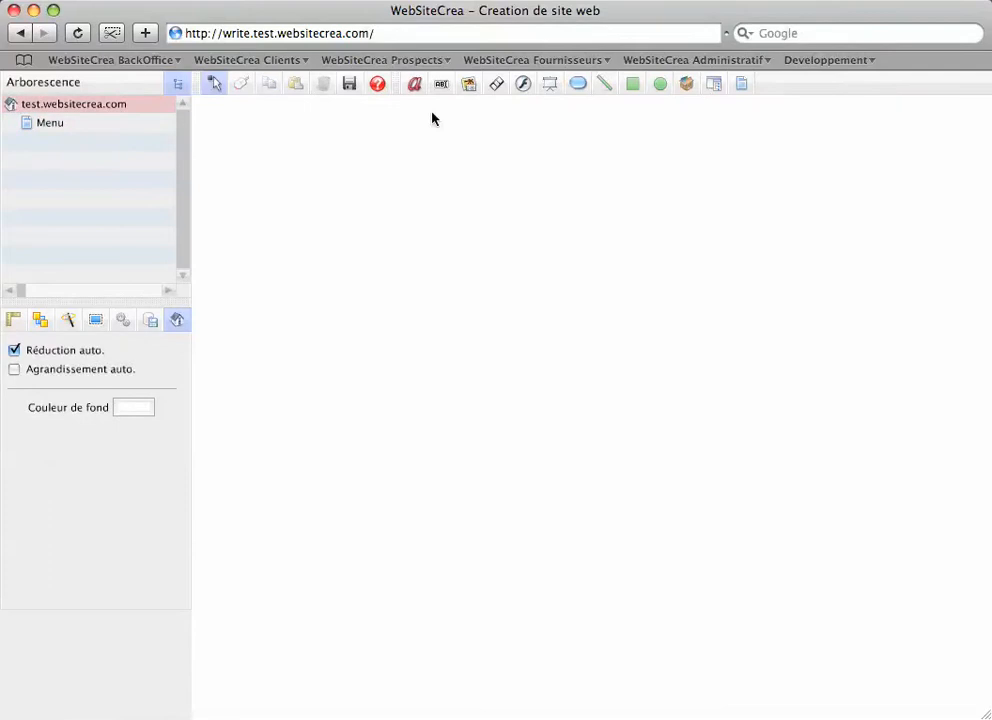
{"action": "left_click", "coordinate": [741, 84]}
{"action": "type", "text": "De"}
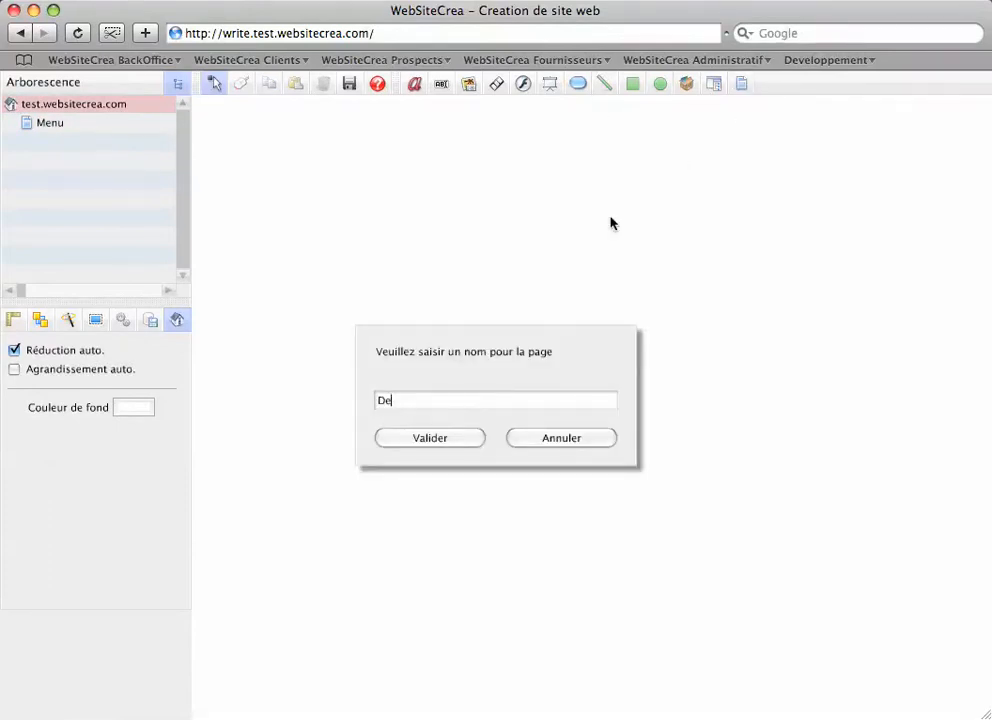
{"action": "type", "text": "sign"}
{"action": "left_click", "coordinate": [405, 438]}
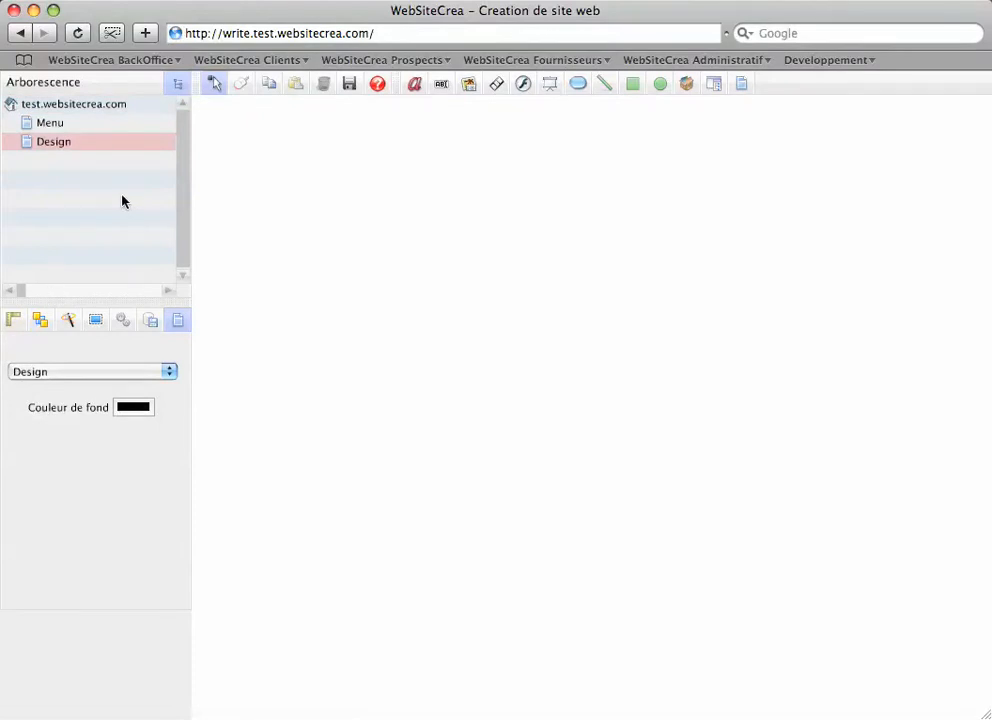
Add a subpage named Presentation under the Menu page
{"action": "left_click", "coordinate": [60, 125]}
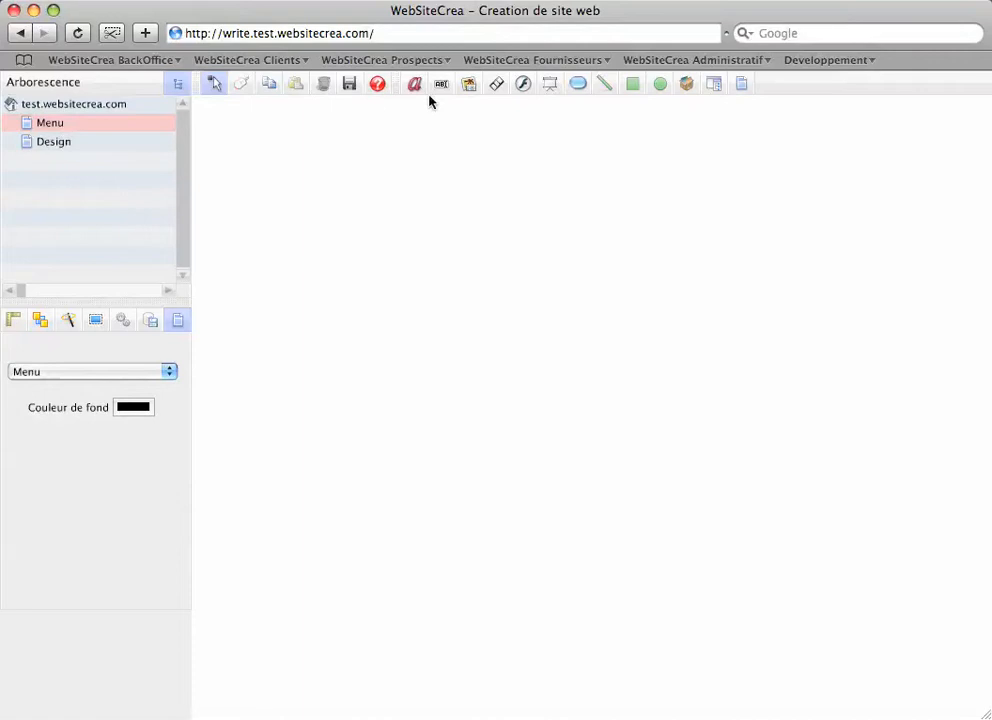
{"action": "left_click", "coordinate": [743, 88]}
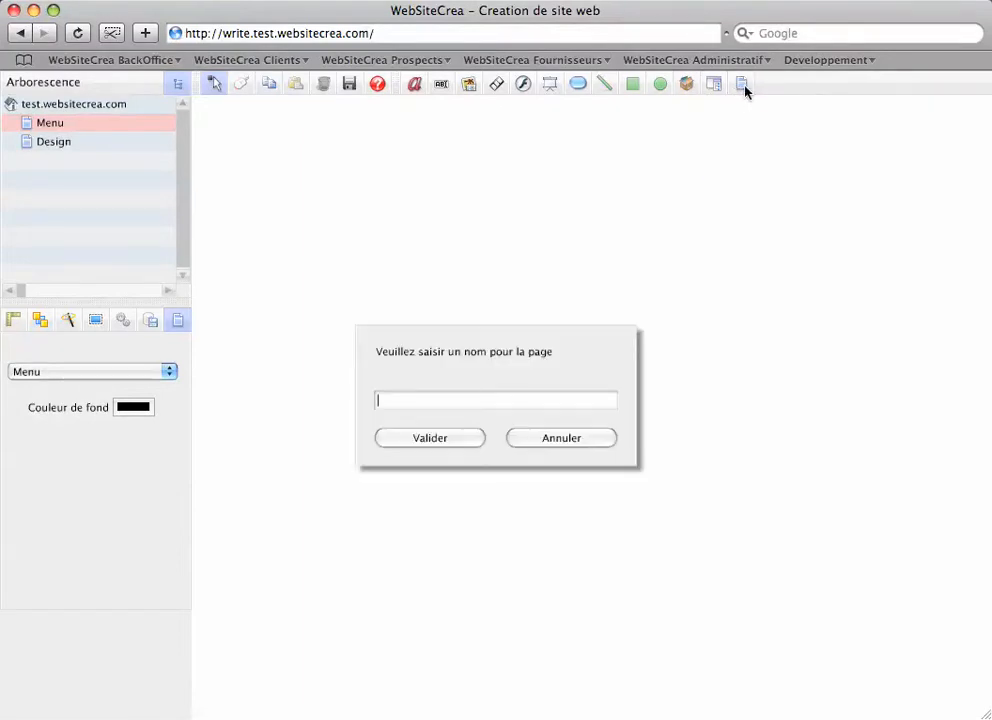
{"action": "type", "text": "Presentation"}
{"action": "left_click", "coordinate": [403, 438]}
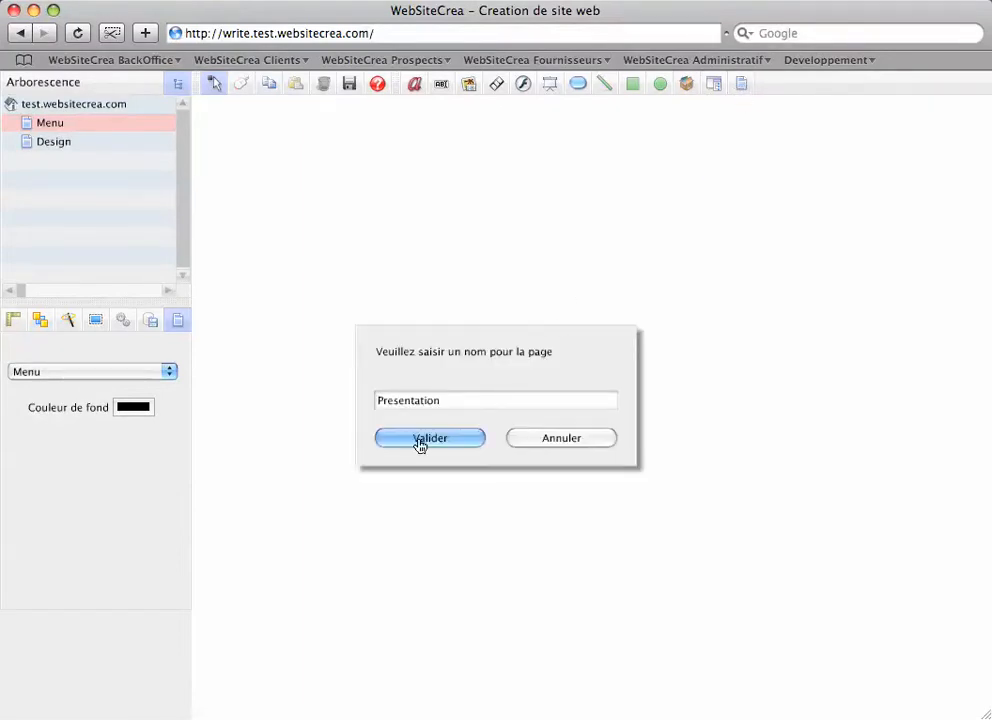
Add a subpage named Contact under the Menu page
{"action": "left_click", "coordinate": [45, 126]}
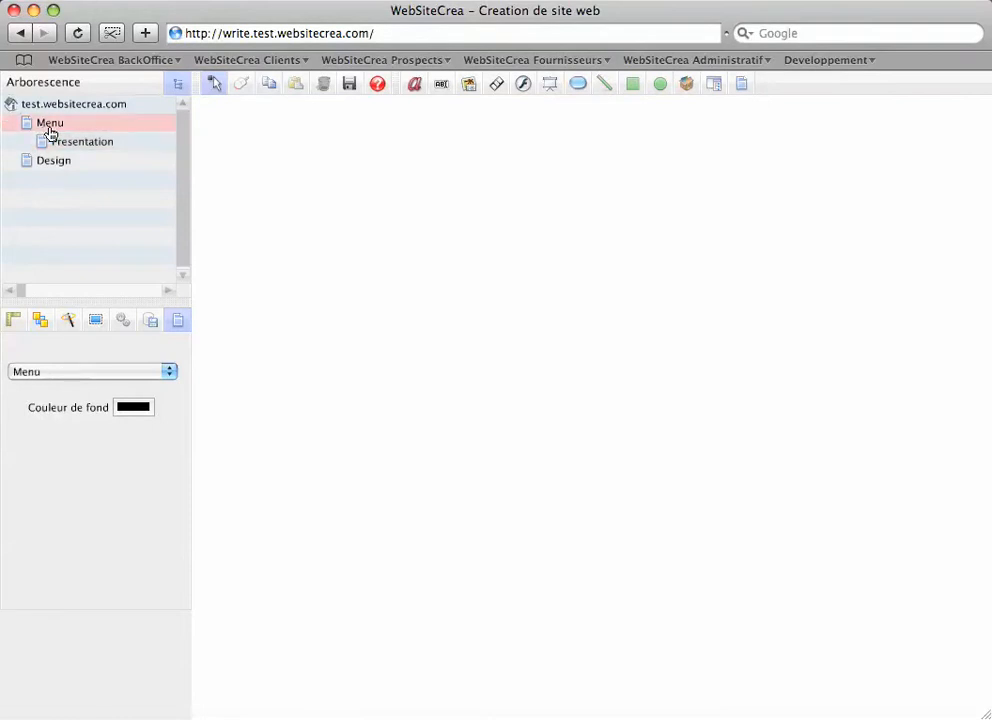
{"action": "left_click", "coordinate": [734, 85]}
{"action": "type", "text": "Contac"}
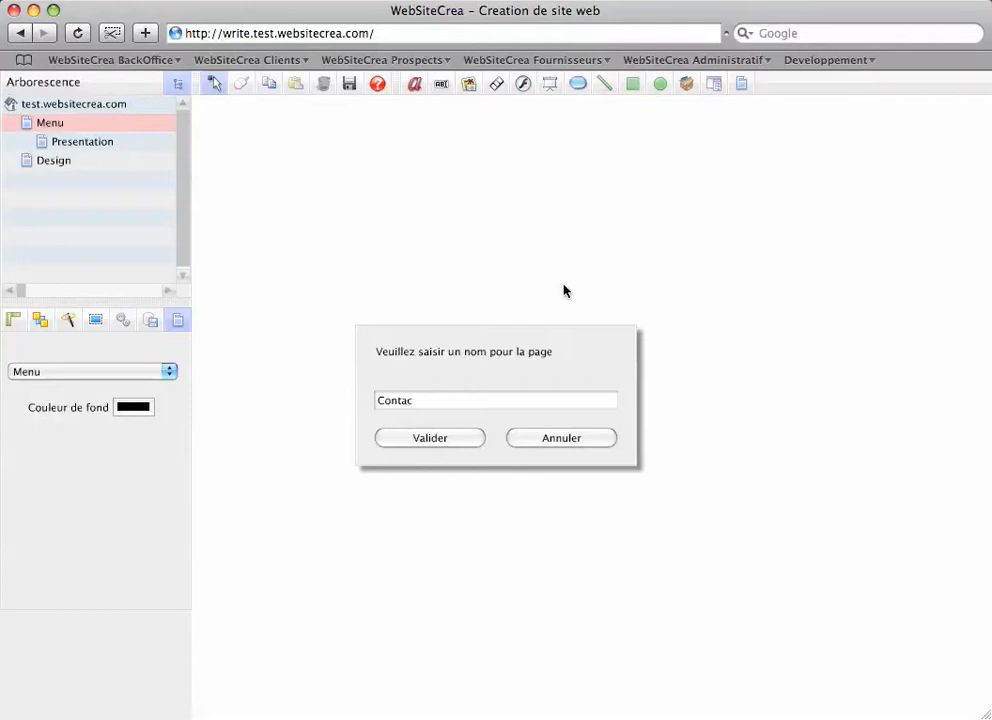
{"action": "type", "text": "t"}
{"action": "left_click", "coordinate": [423, 442]}
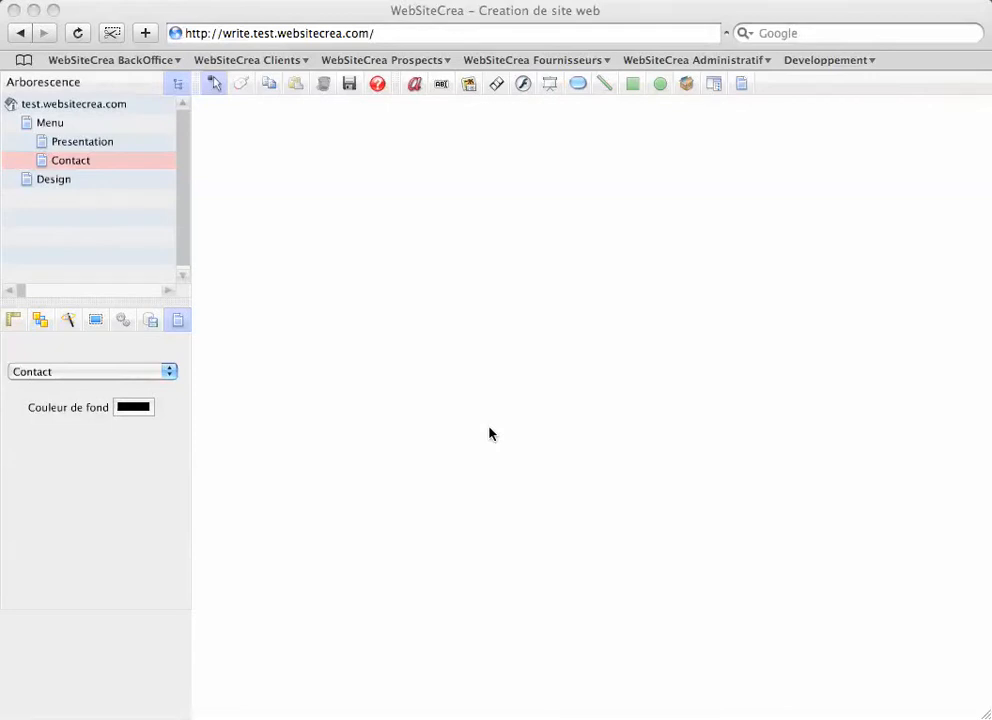
Draw a wide rectangle about 776 by 283 across the middle of the Design page
{"action": "left_click", "coordinate": [65, 189]}
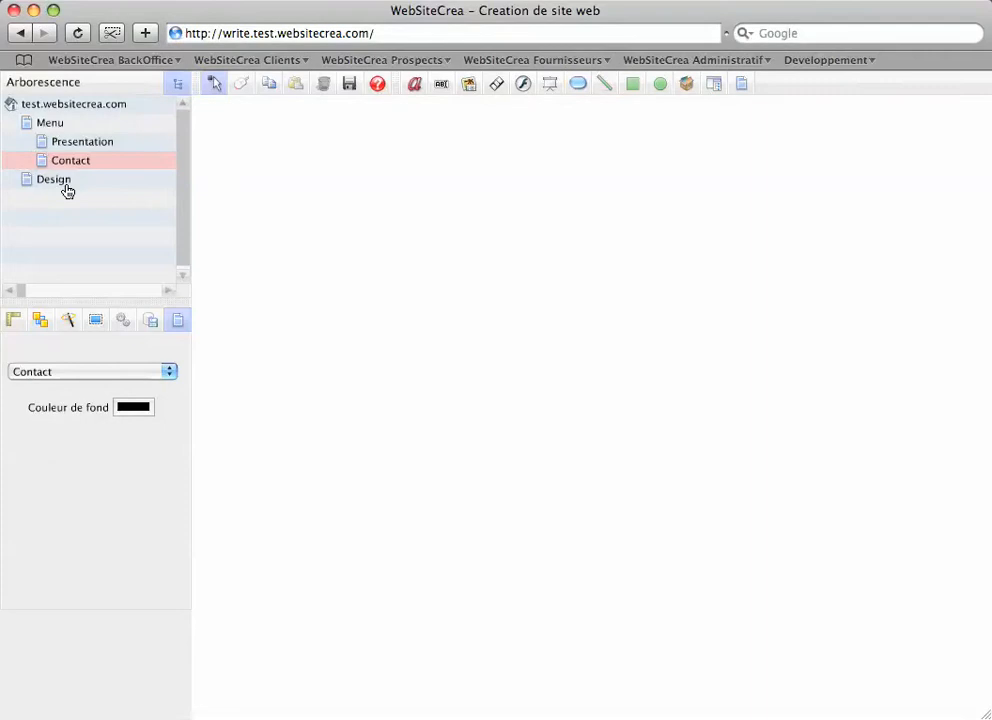
{"action": "left_click", "coordinate": [64, 189]}
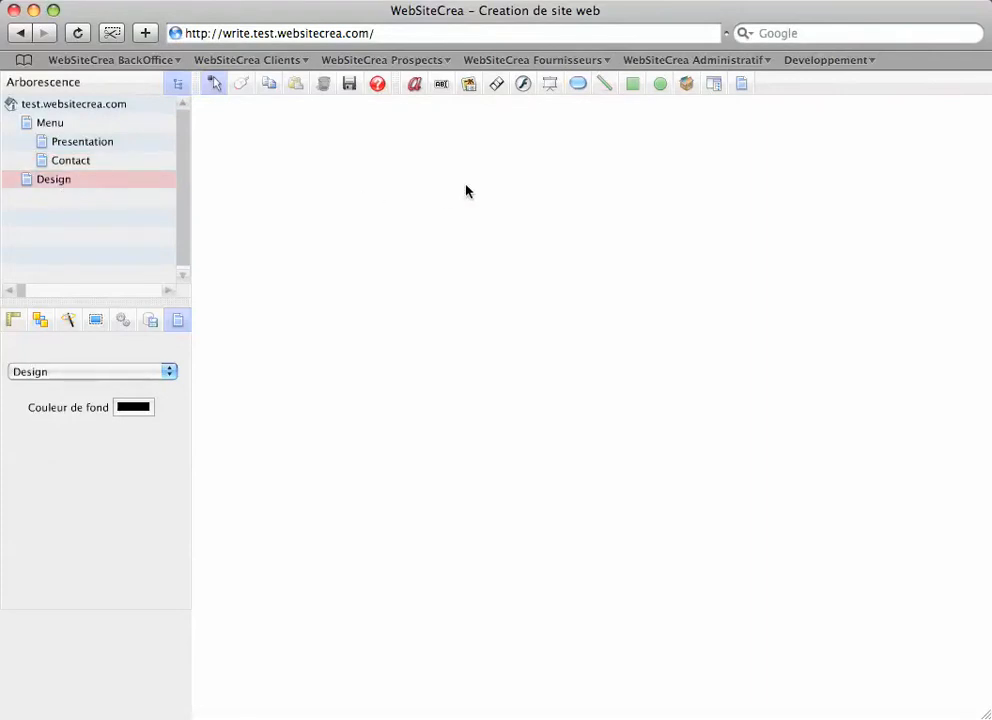
{"action": "left_click", "coordinate": [634, 88]}
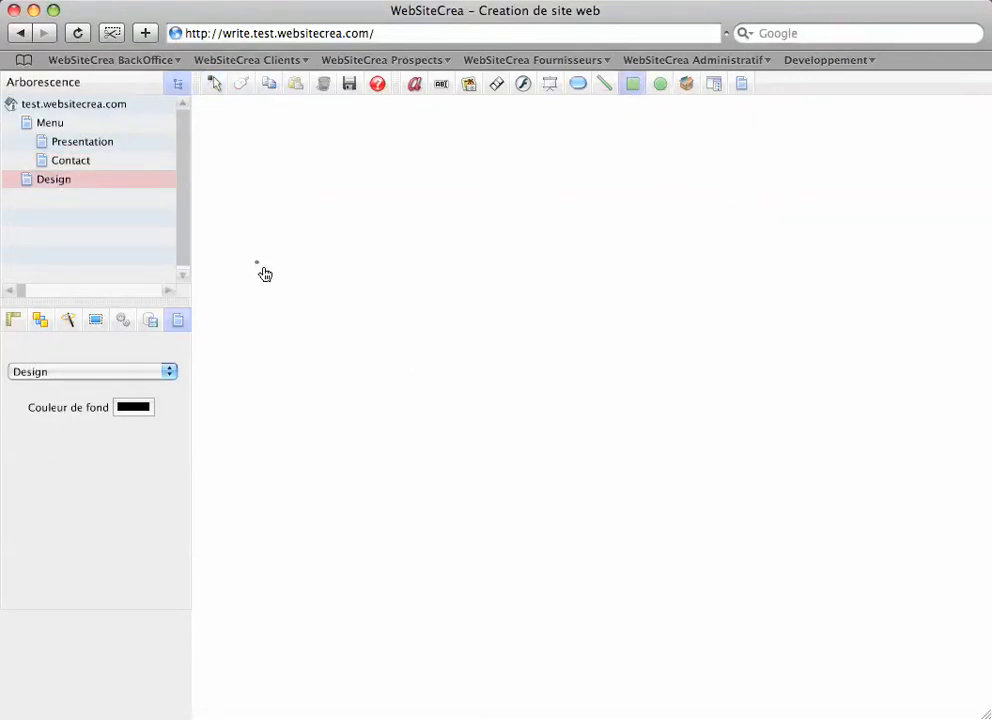
{"action": "left_click_drag", "start_coordinate": [256, 263], "coordinate": [984, 530]}
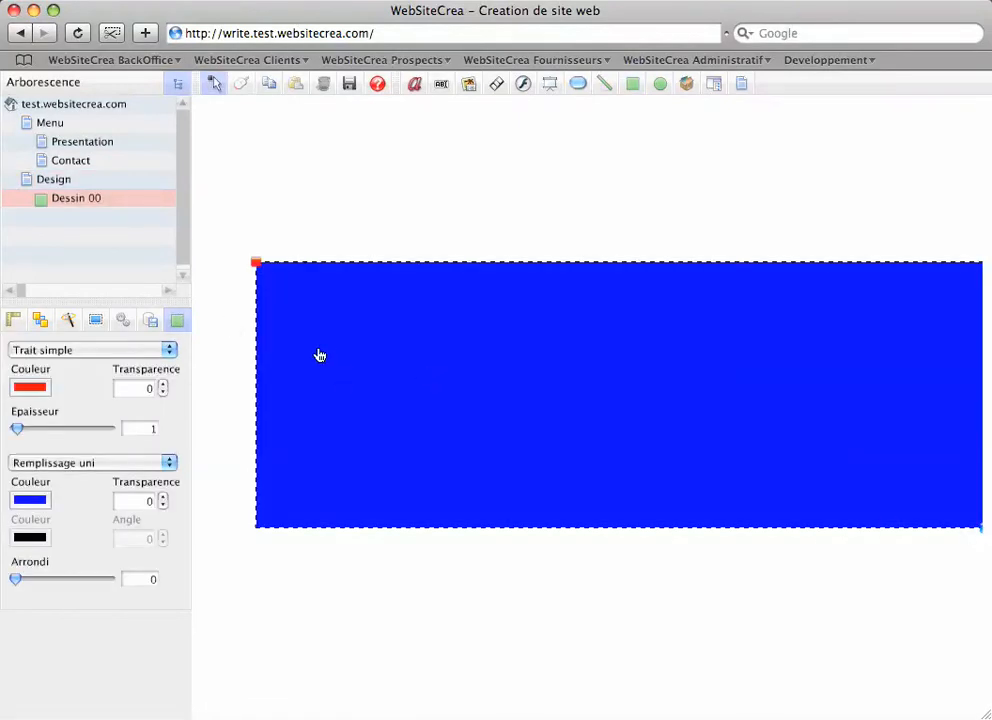
Centre the rectangle on the Design page both horizontally and vertically
{"action": "left_click", "coordinate": [12, 321]}
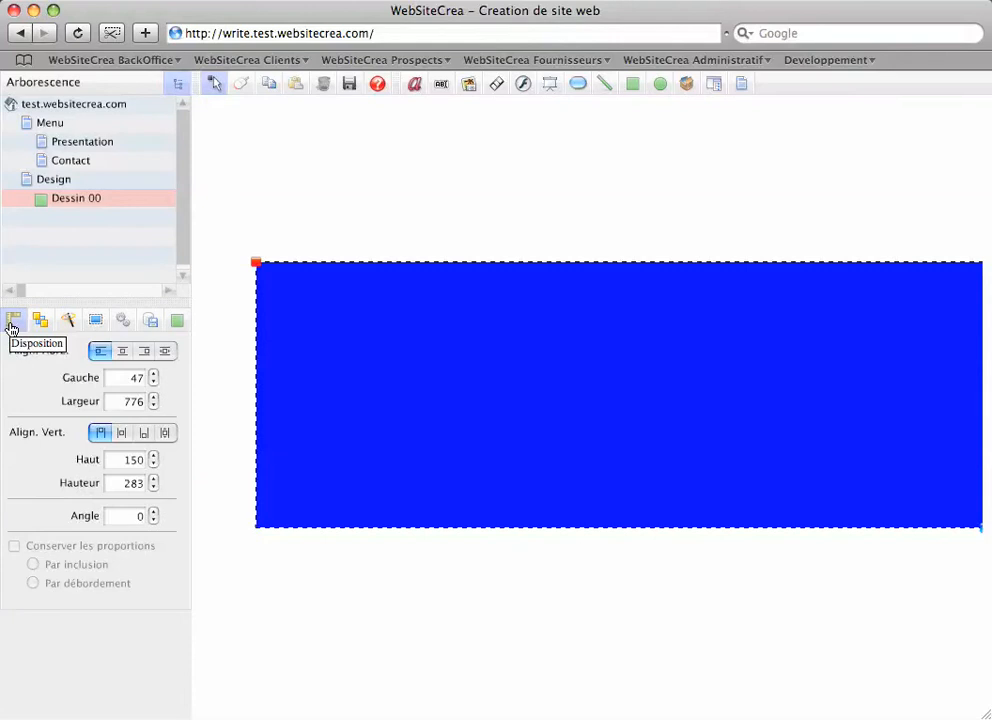
{"action": "left_click", "coordinate": [124, 352]}
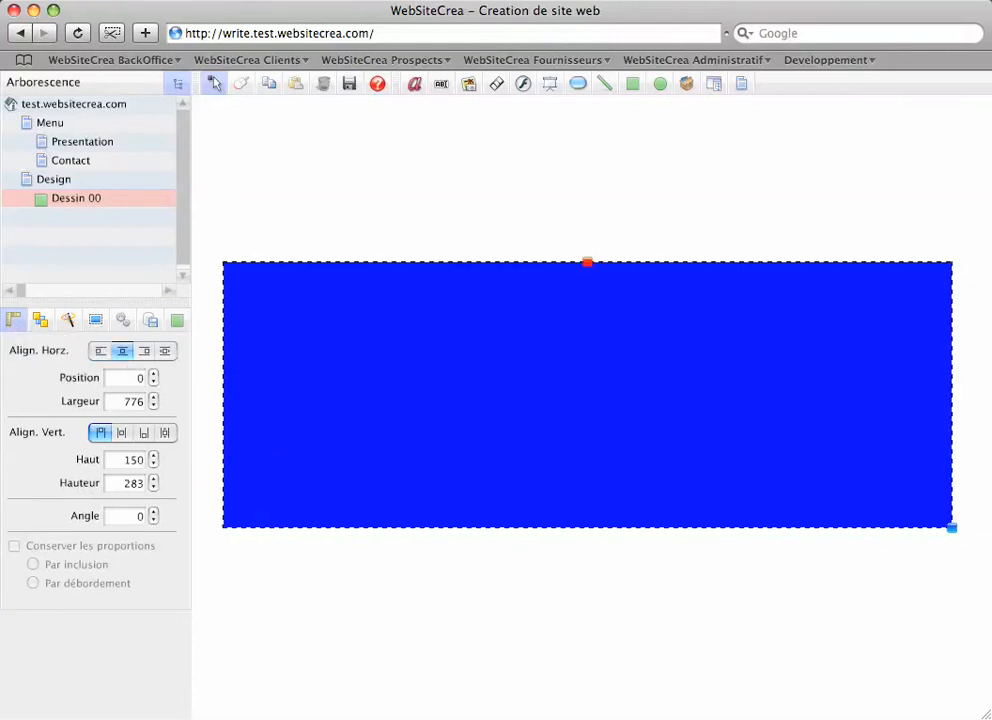
{"action": "left_click", "coordinate": [122, 433]}
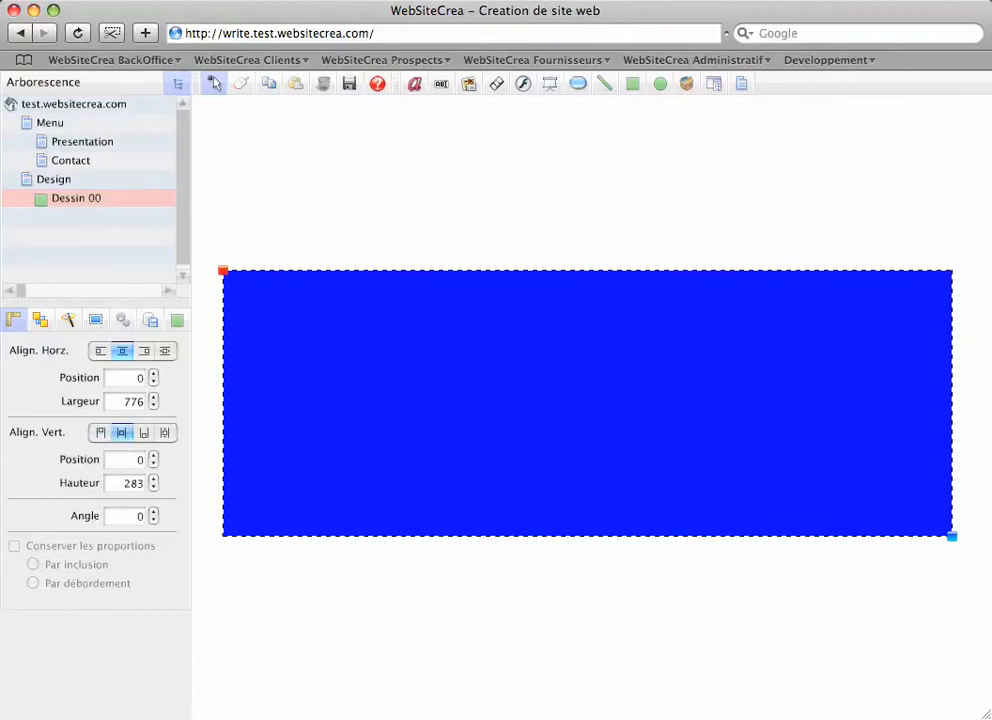
Set the centred rectangle's width to 2000 and its height to 320
{"action": "double_click", "coordinate": [133, 402]}
{"action": "type", "text": "2000"}
{"action": "key", "text": "Return"}
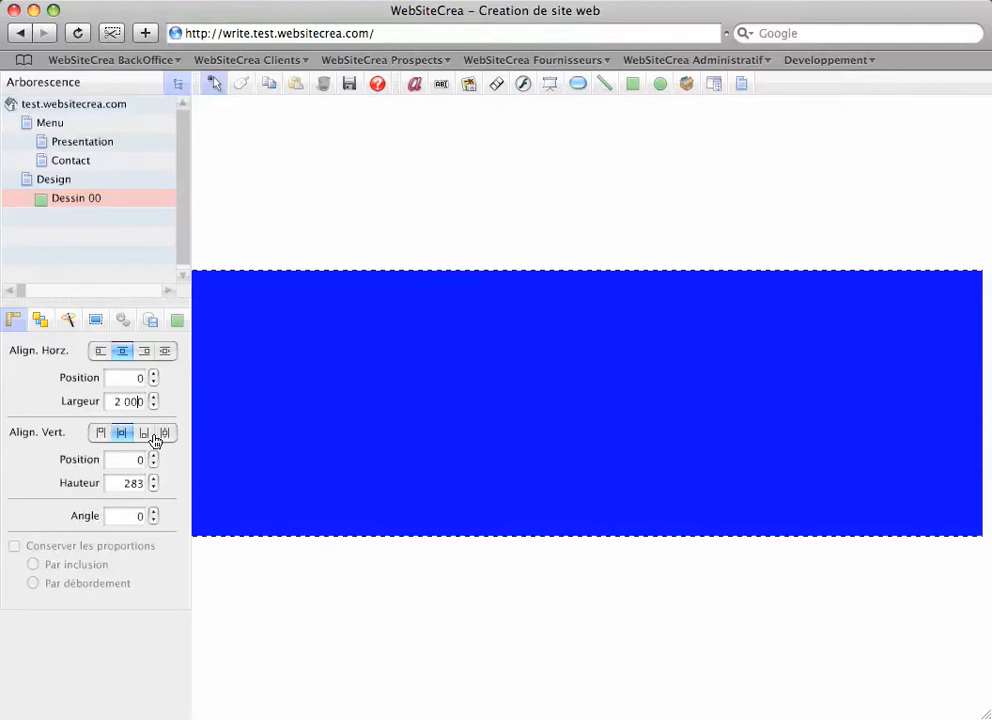
{"action": "left_click", "coordinate": [125, 483]}
{"action": "left_click_drag", "start_coordinate": [125, 483], "coordinate": [184, 490]}
{"action": "type", "text": "320"}
{"action": "key", "text": "Return"}
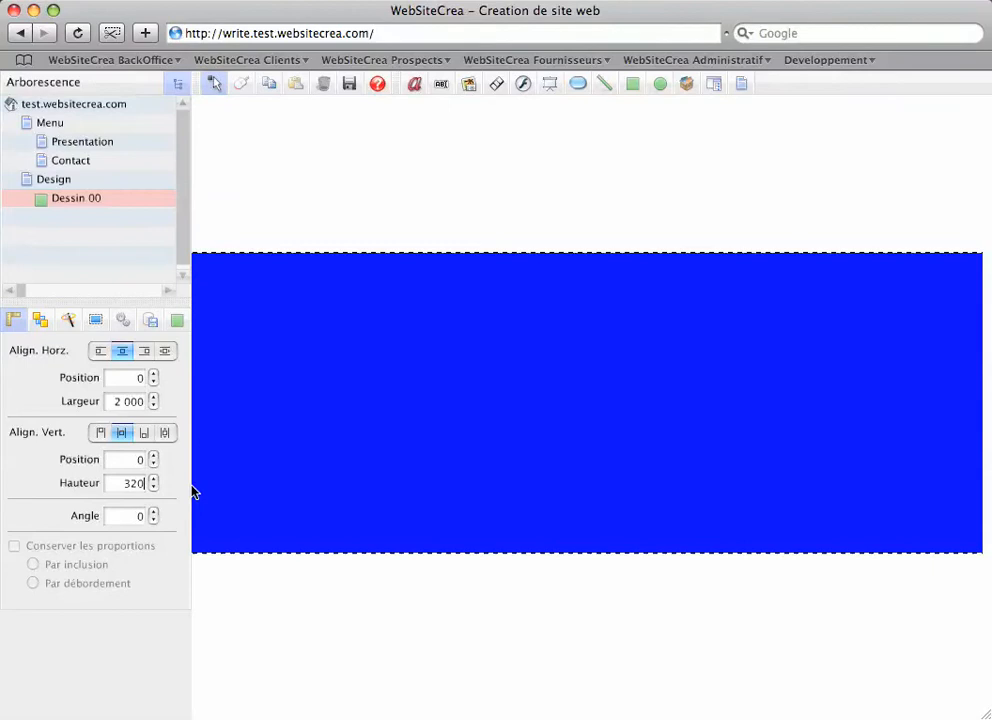
Remove the wide rectangle's outline (Pas de trait) and set its solid fill to the lime green A6D121
{"action": "left_click", "coordinate": [177, 322]}
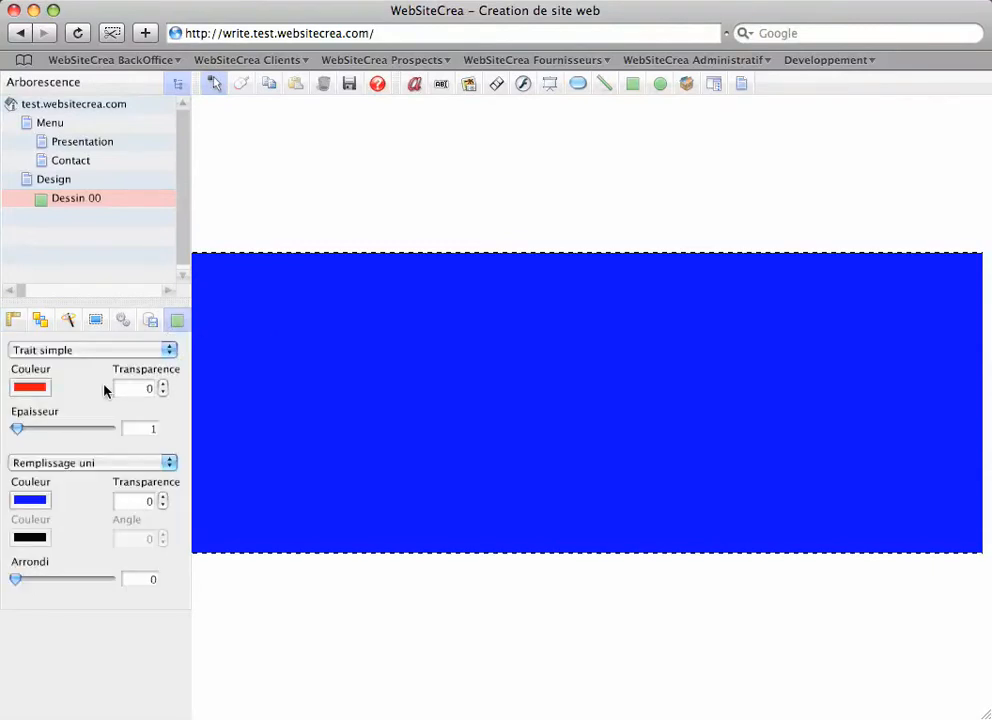
{"action": "left_click", "coordinate": [97, 352]}
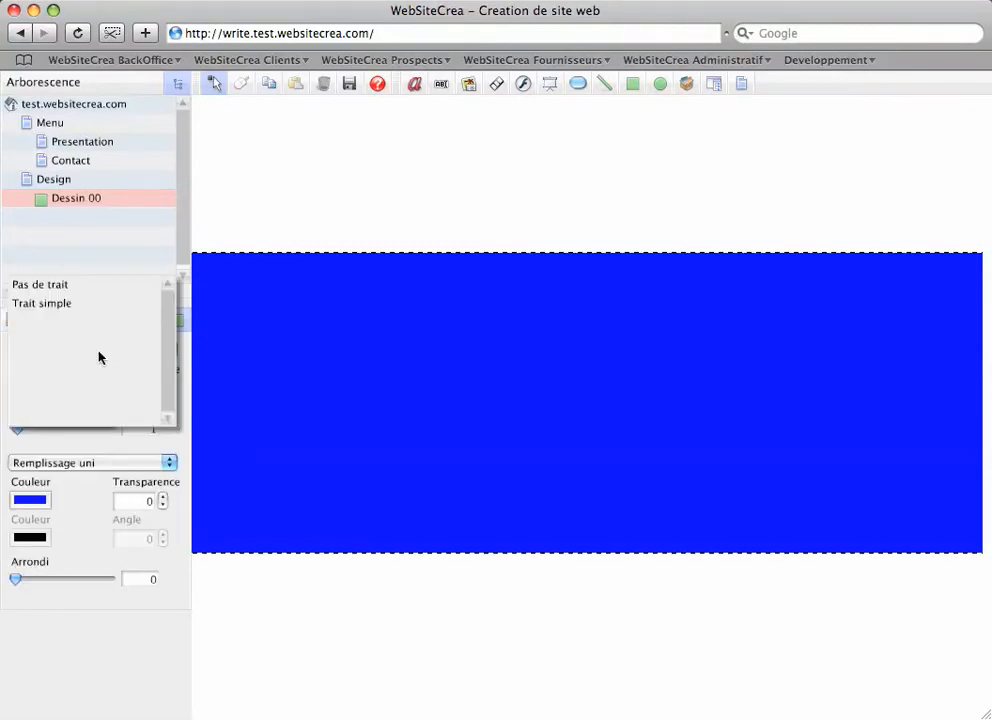
{"action": "left_click", "coordinate": [55, 287]}
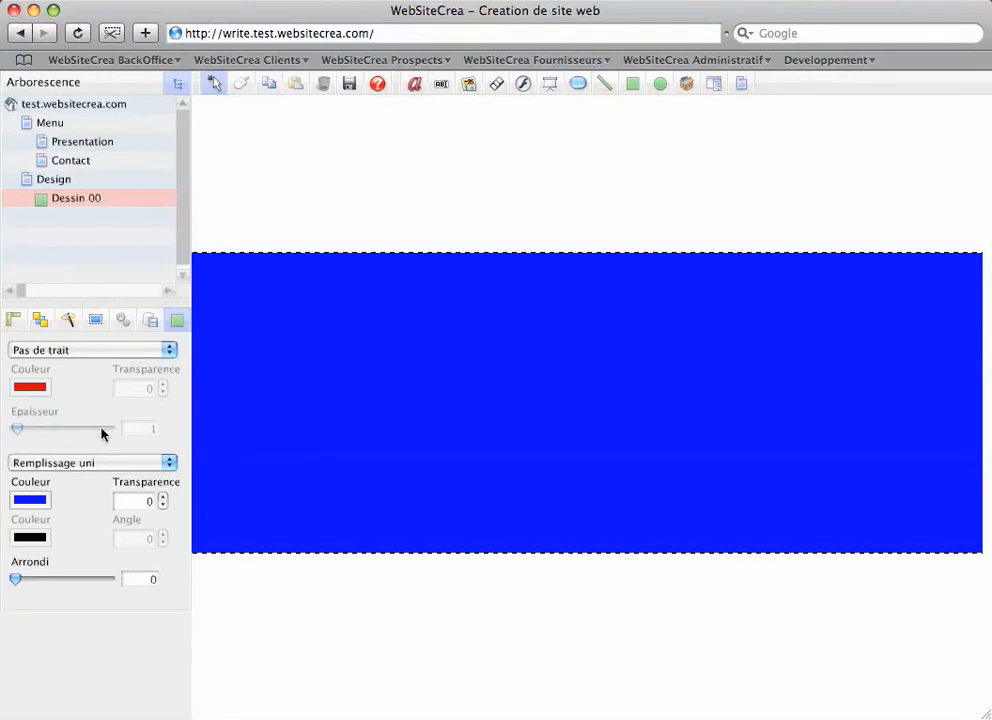
{"action": "left_click", "coordinate": [37, 503]}
{"action": "double_click", "coordinate": [38, 635]}
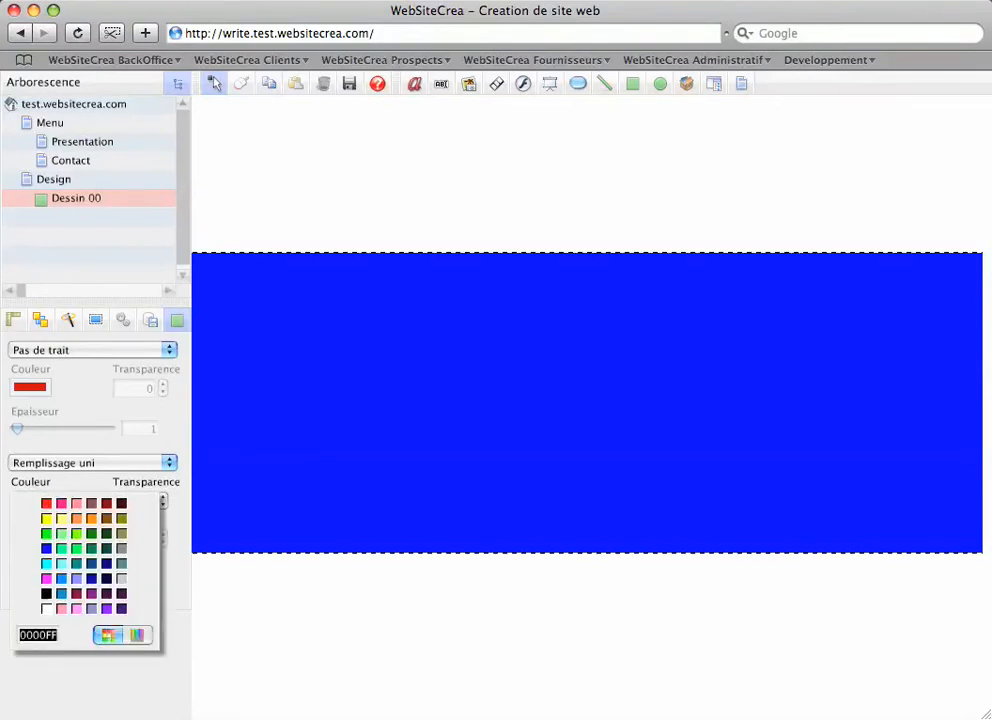
{"action": "type", "text": "A6D121"}
{"action": "key", "text": "Return"}
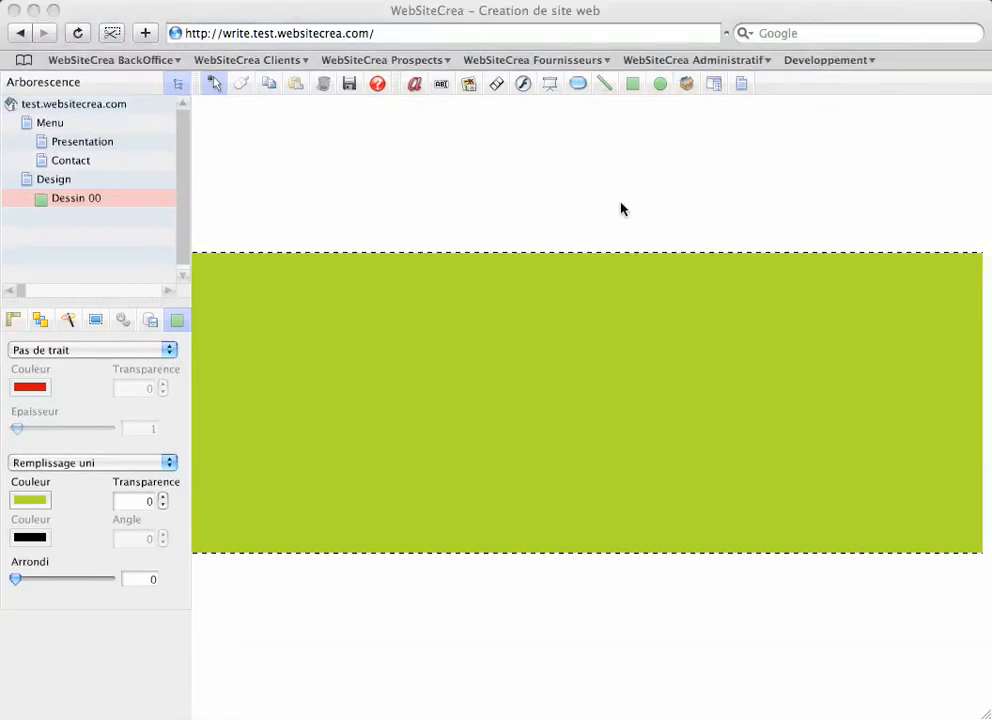
Draw a second rectangle about 155 by 147 on the Design page, overlapping the green band's upper edge near its left end
{"action": "left_click", "coordinate": [635, 87]}
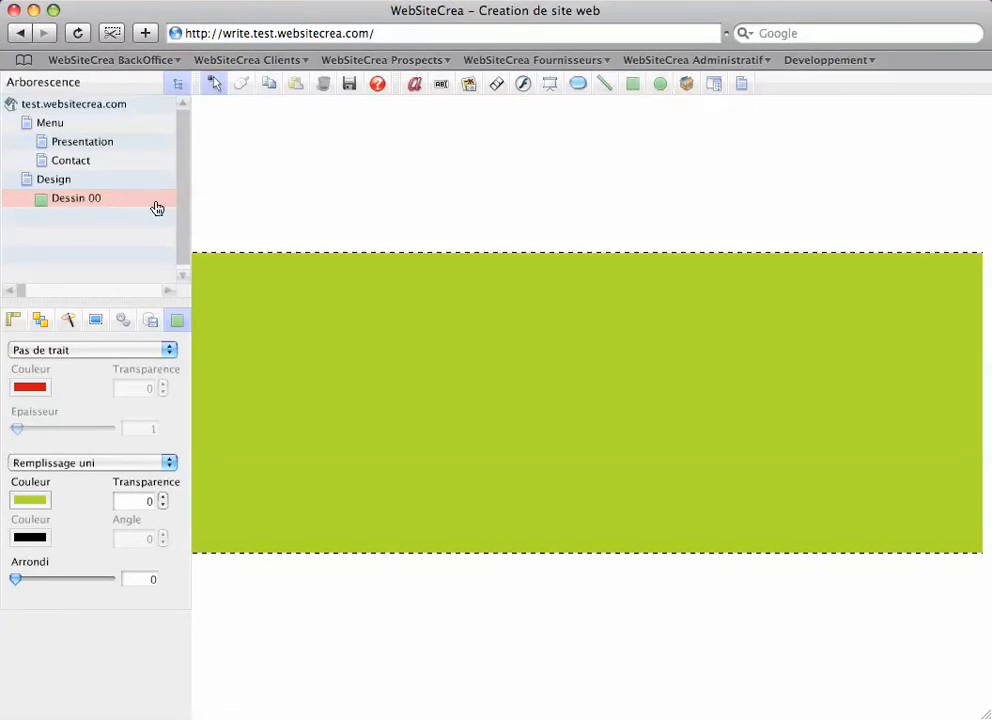
{"action": "left_click", "coordinate": [95, 181]}
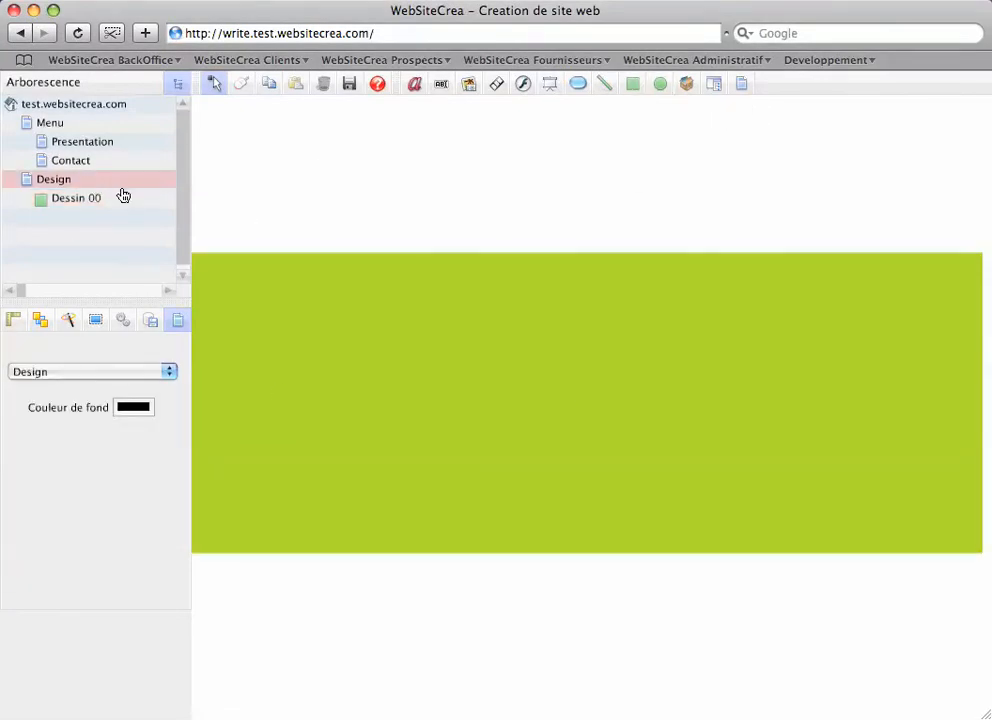
{"action": "left_click", "coordinate": [641, 88]}
{"action": "left_click_drag", "start_coordinate": [228, 221], "coordinate": [375, 361]}
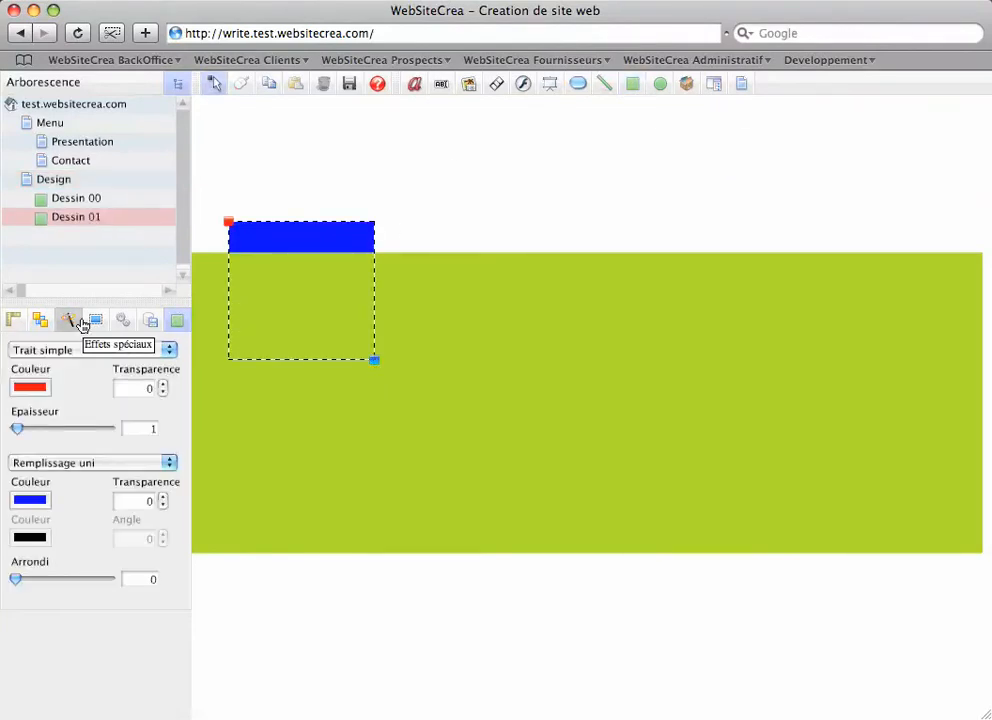
Position the small rectangle at 30 from the left and 55 from the top, with width and height both 152
{"action": "left_click", "coordinate": [16, 322]}
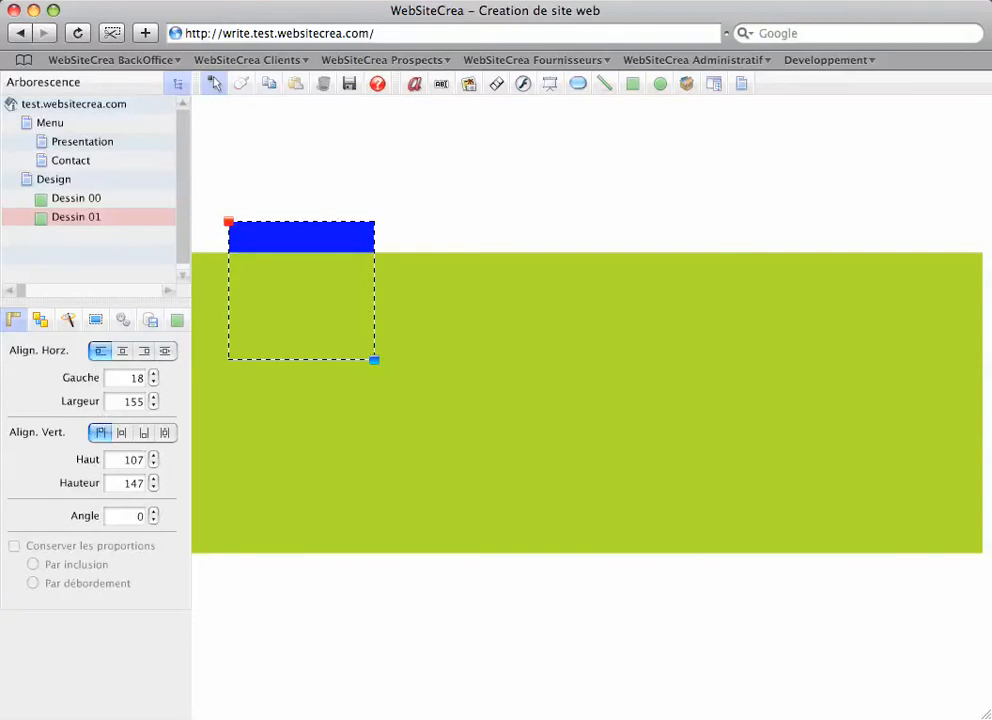
{"action": "double_click", "coordinate": [131, 378]}
{"action": "type", "text": "30"}
{"action": "key", "text": "Tab"}
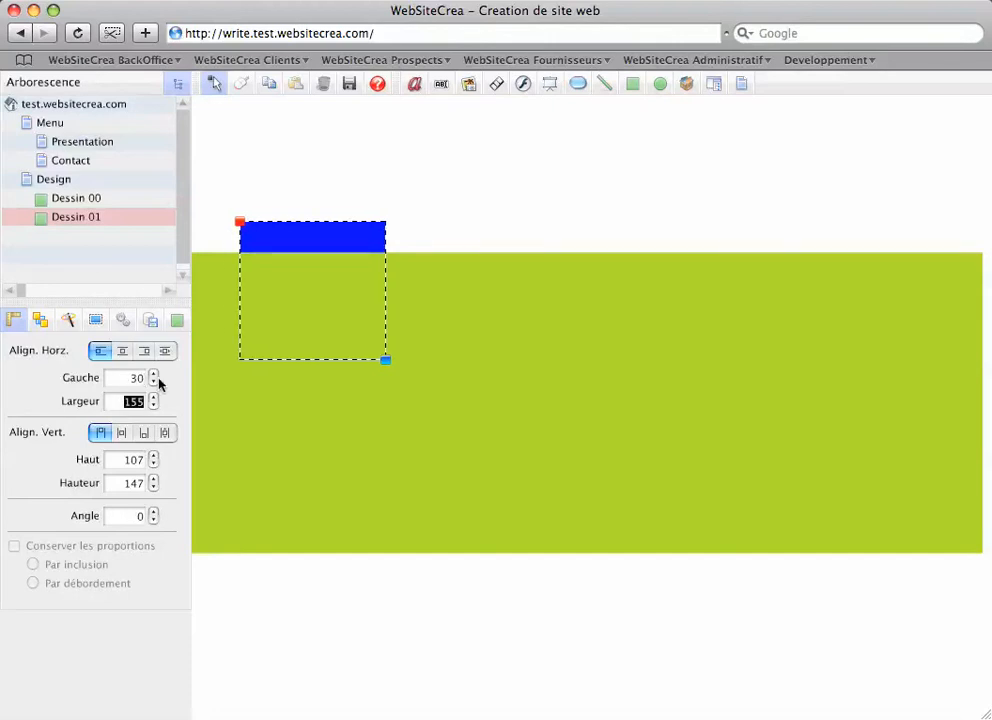
{"action": "key", "text": "Right"}
{"action": "type", "text": "2"}
{"action": "key", "text": "Tab"}
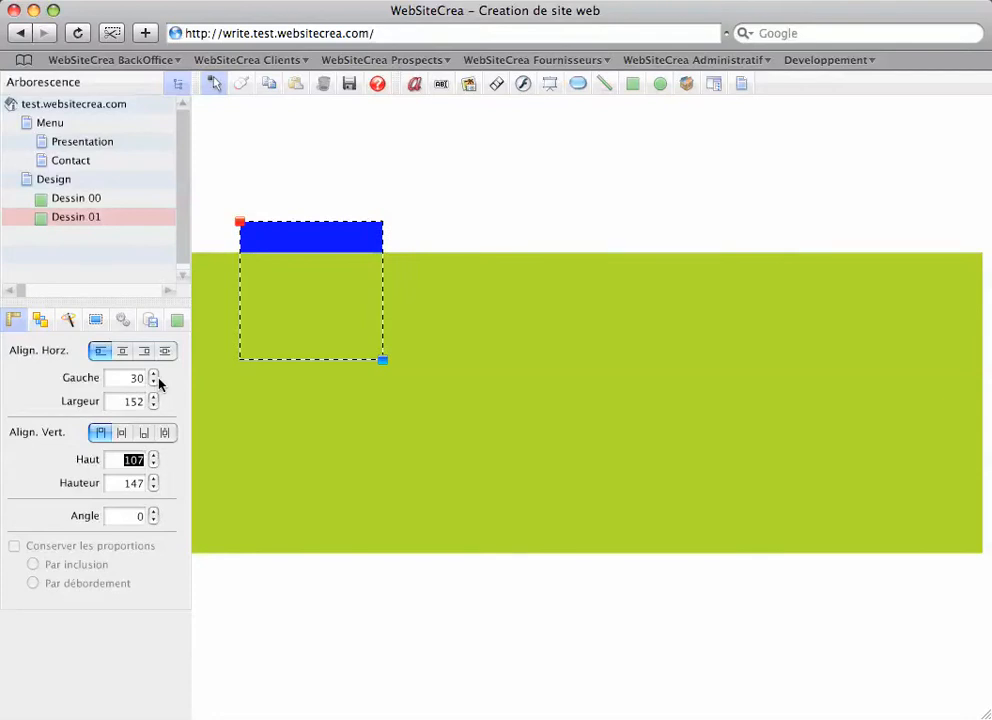
{"action": "type", "text": "55"}
{"action": "key", "text": "Tab"}
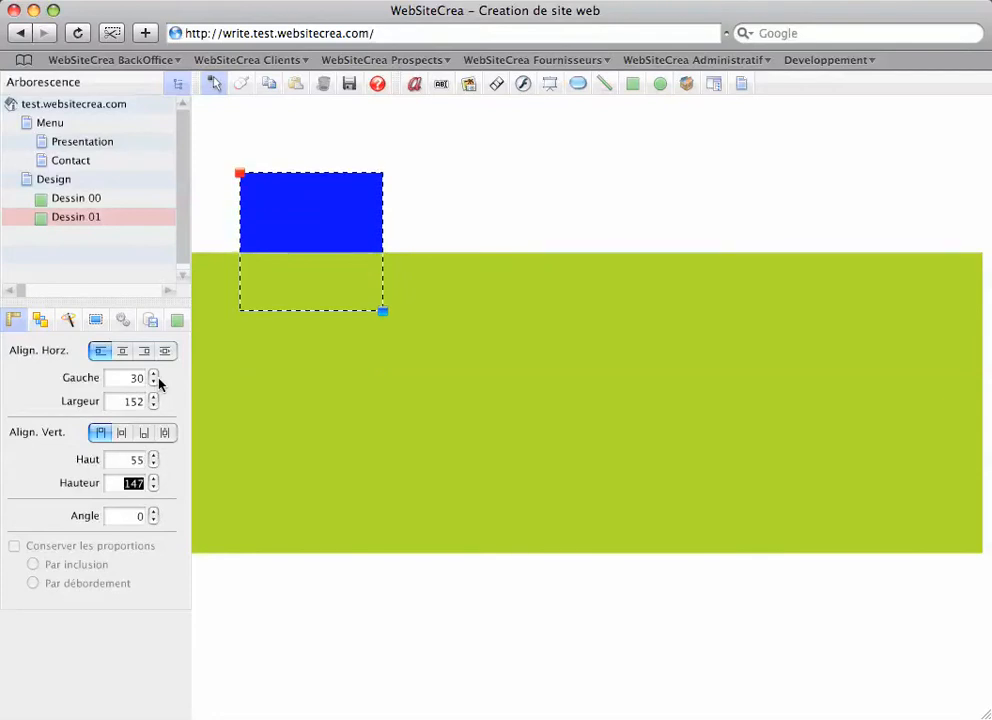
{"action": "type", "text": "152"}
{"action": "key", "text": "Return"}
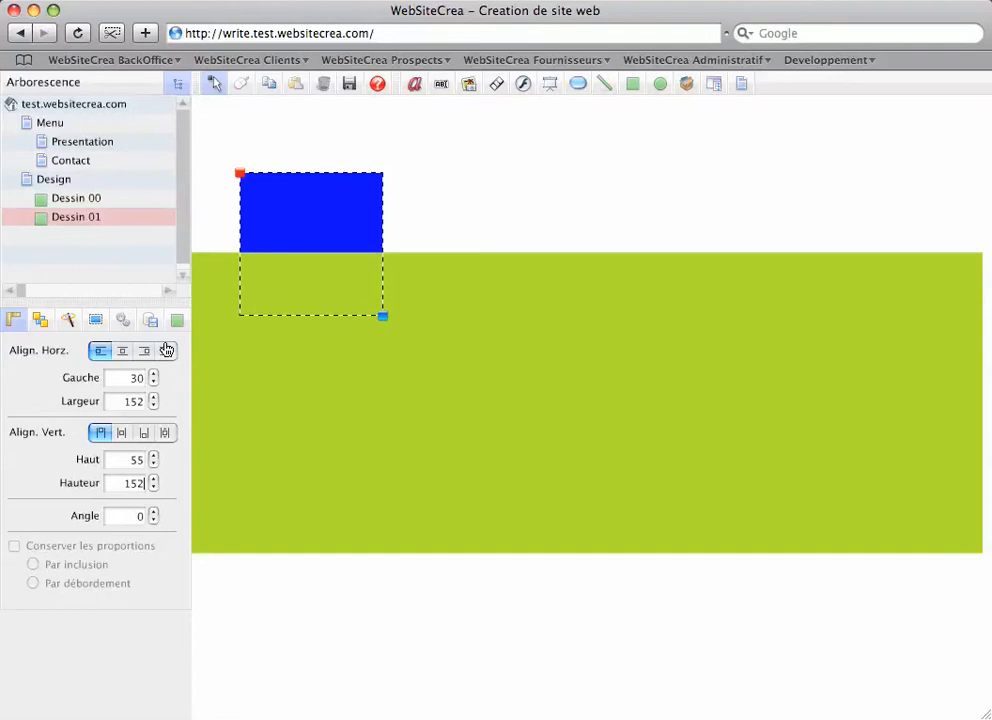
Bring the small square one level up, in front of the green band
{"action": "left_click", "coordinate": [40, 320]}
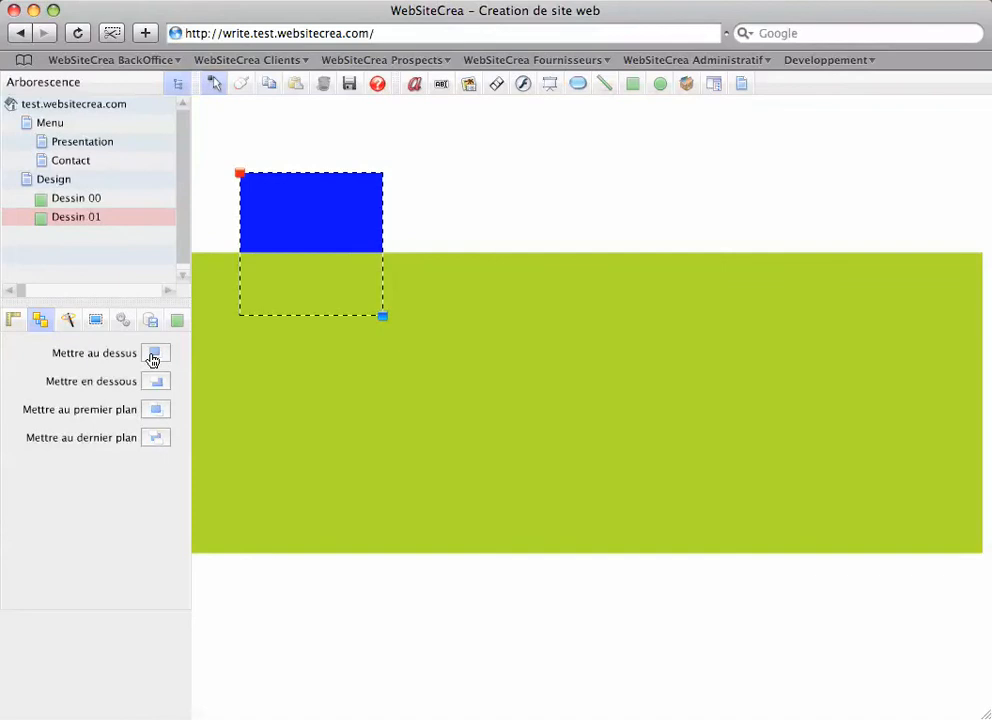
{"action": "left_click", "coordinate": [153, 357]}
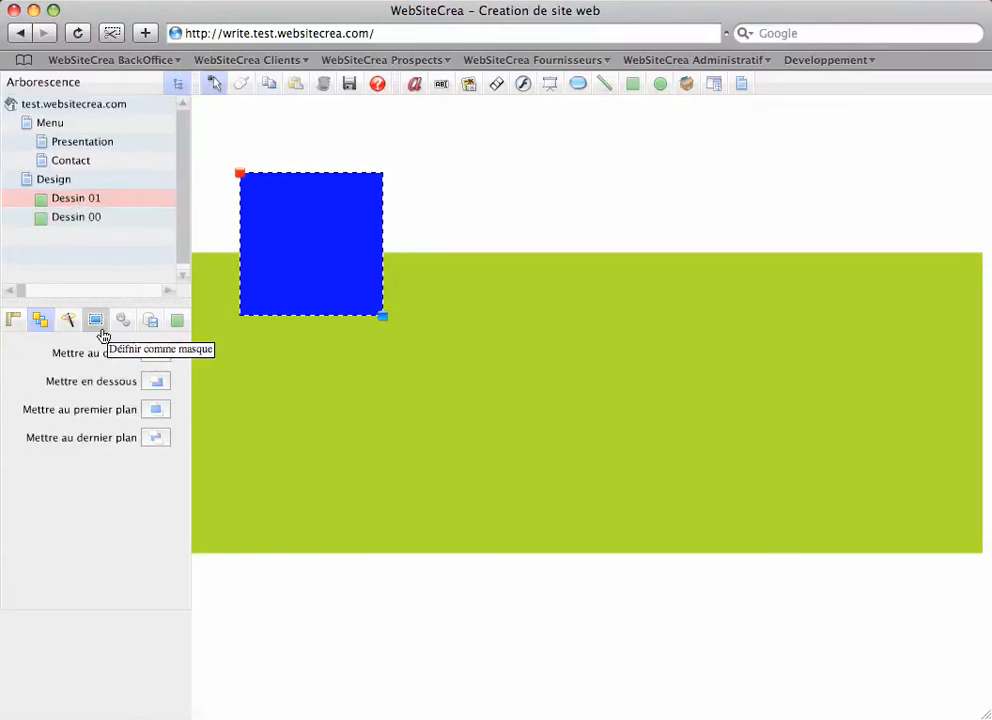
Remove the small square's outline (Pas de trait) and set its solid fill to black
{"action": "left_click", "coordinate": [175, 322]}
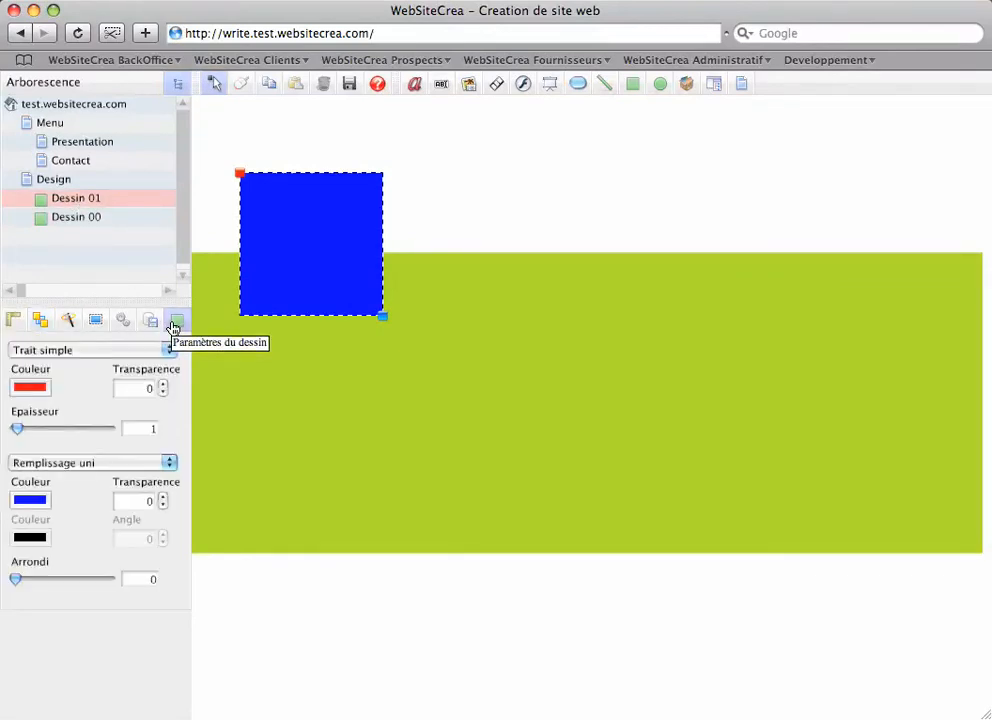
{"action": "left_click", "coordinate": [57, 351]}
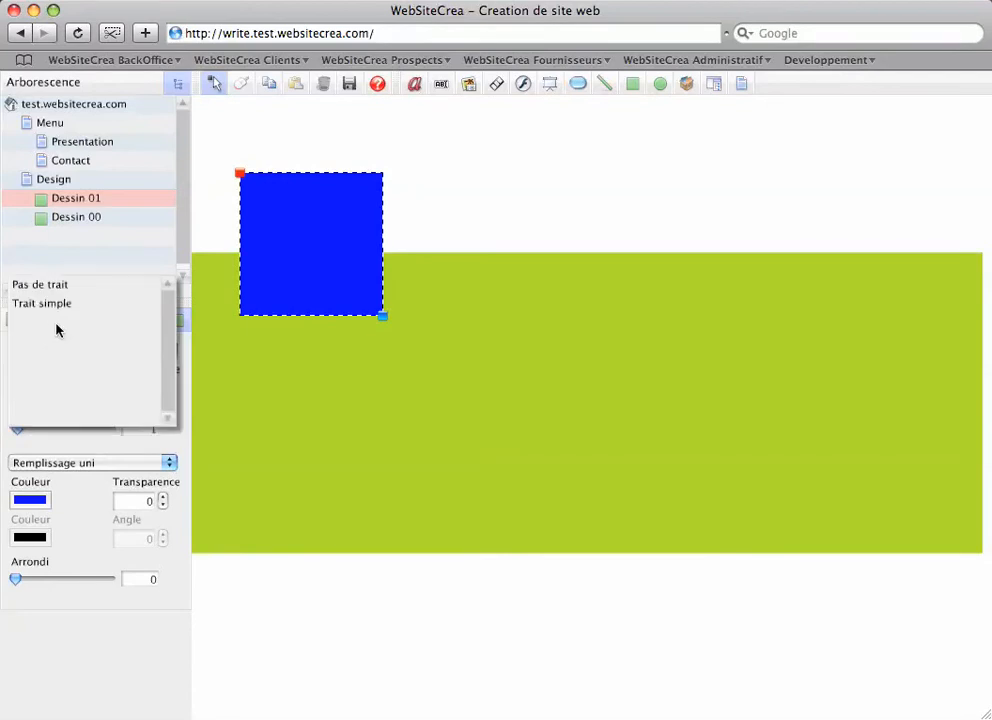
{"action": "left_click", "coordinate": [30, 287]}
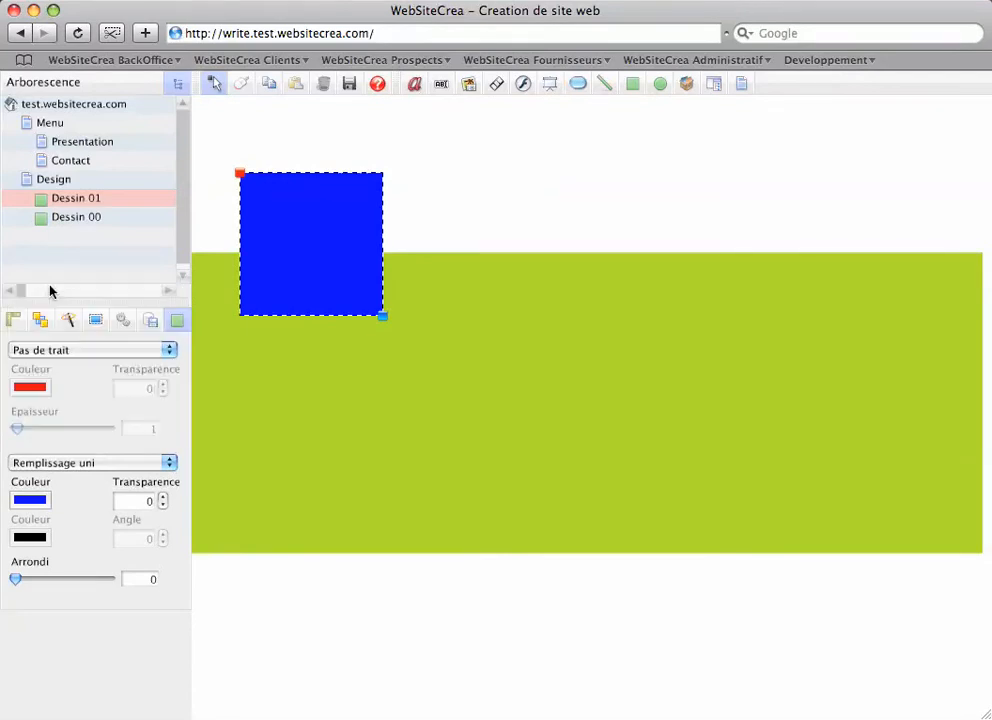
{"action": "left_click", "coordinate": [36, 504]}
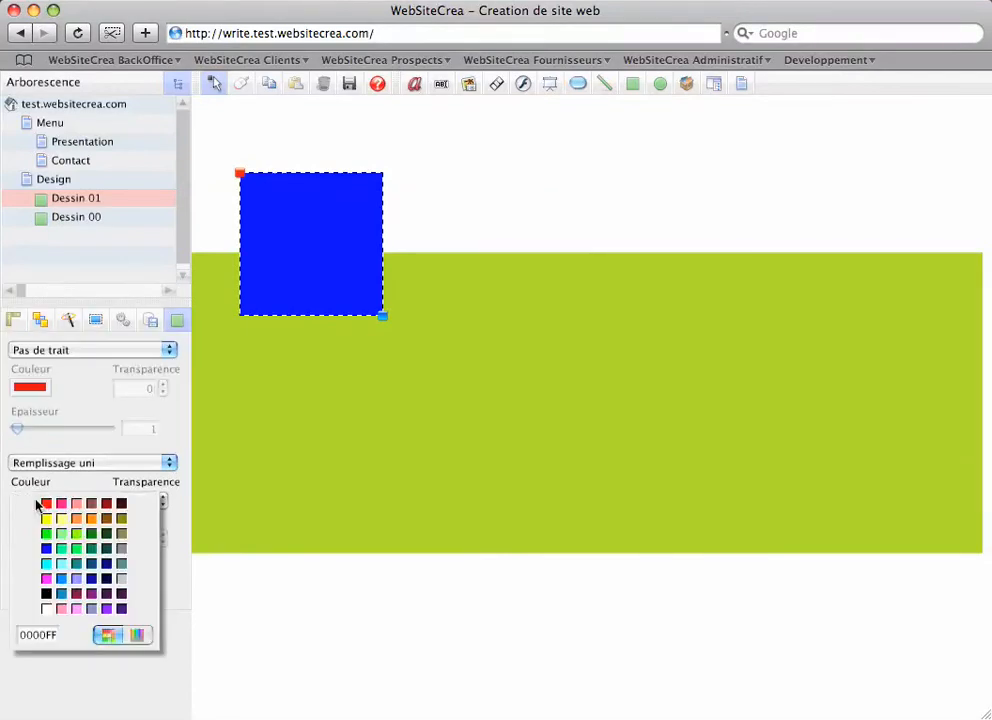
{"action": "left_click", "coordinate": [45, 595]}
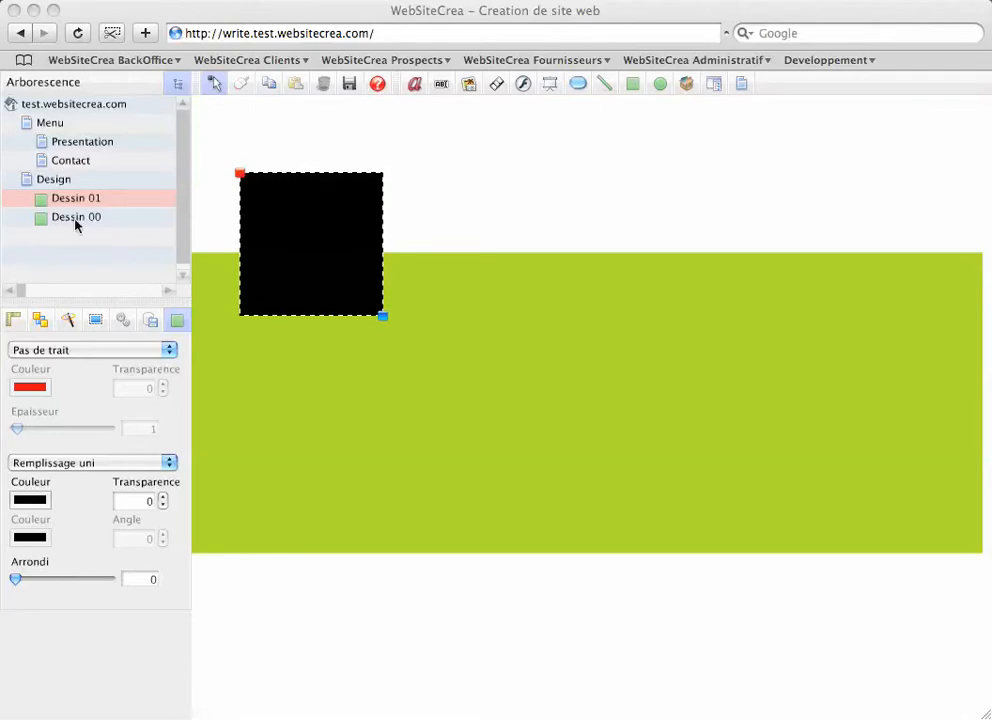
Insert the Flash file Logo WSC Medium Couleur on the Design page, in a frame about 204 by 117 below the green band
{"action": "left_click", "coordinate": [62, 184]}
{"action": "left_click", "coordinate": [62, 182]}
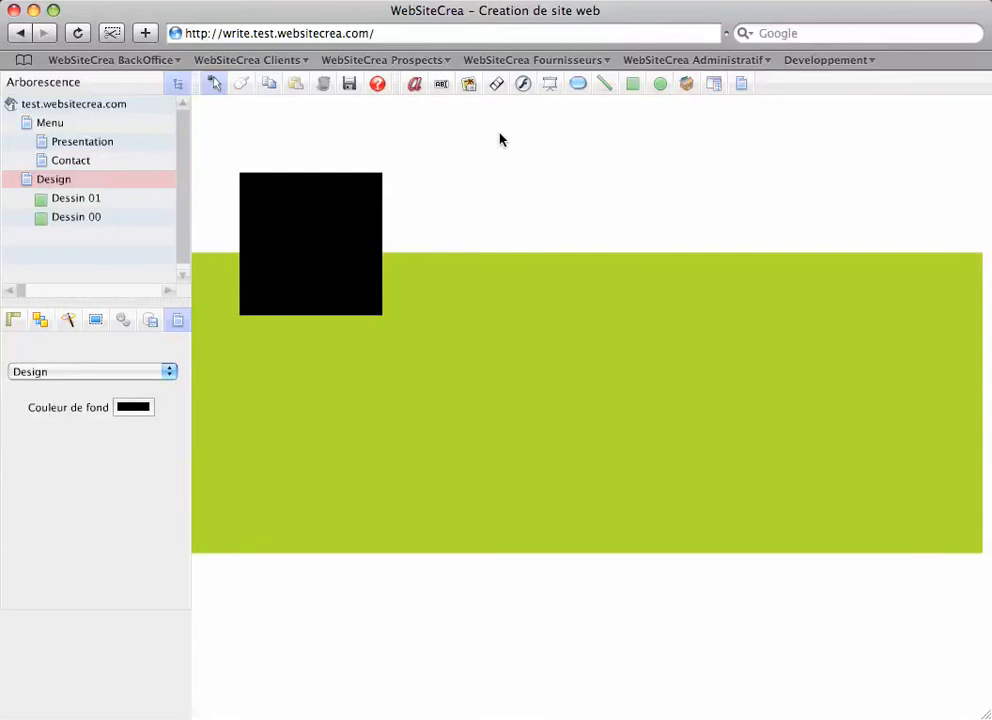
{"action": "left_click", "coordinate": [526, 84]}
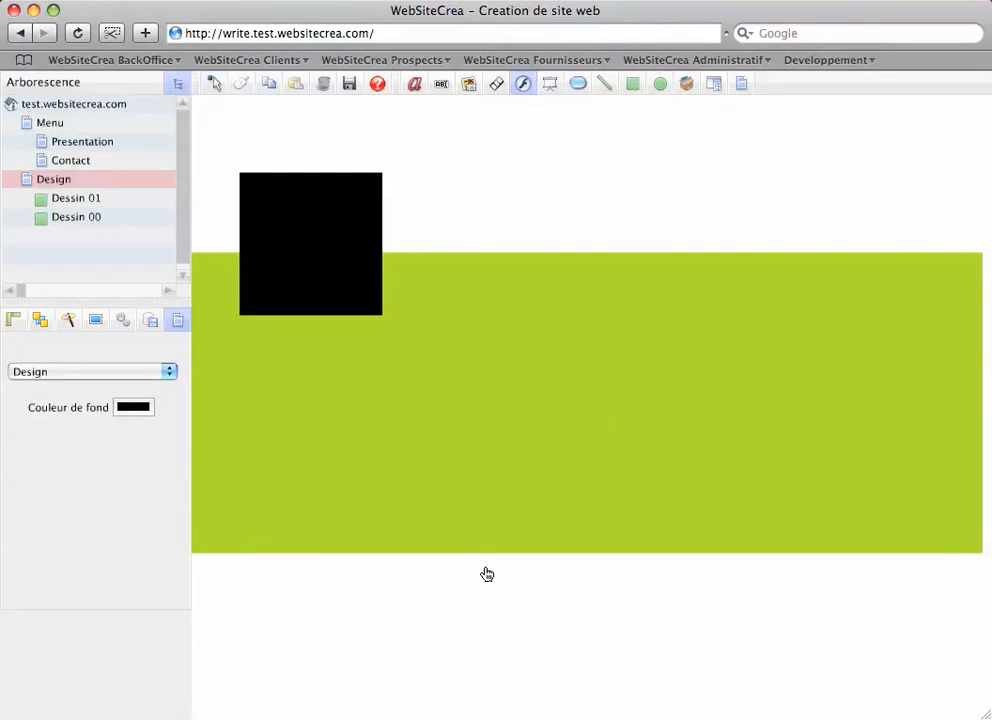
{"action": "left_click_drag", "start_coordinate": [493, 565], "coordinate": [685, 676]}
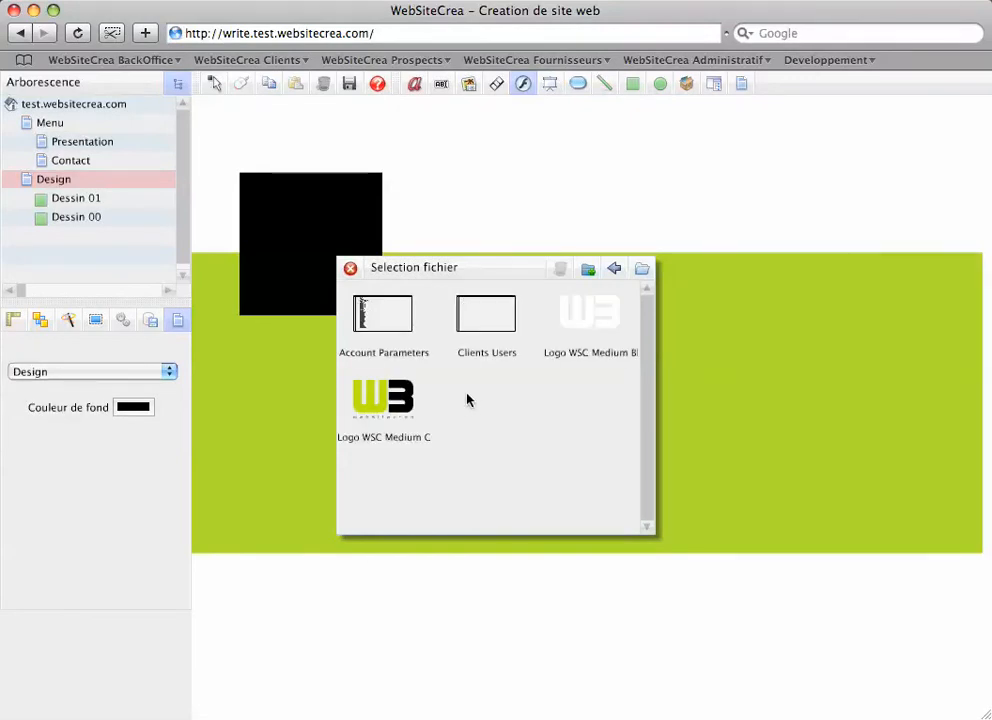
{"action": "double_click", "coordinate": [385, 403]}
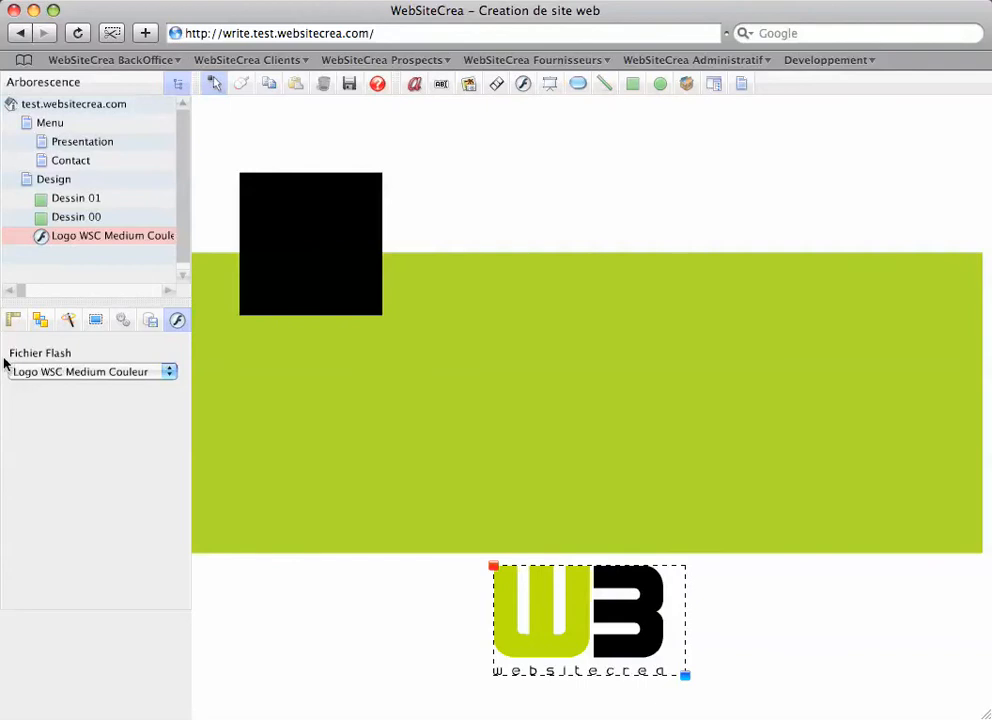
Align the logo to the horizontal centre and the bottom of the page, and set its width to 106 with proportions kept
{"action": "left_click", "coordinate": [12, 322]}
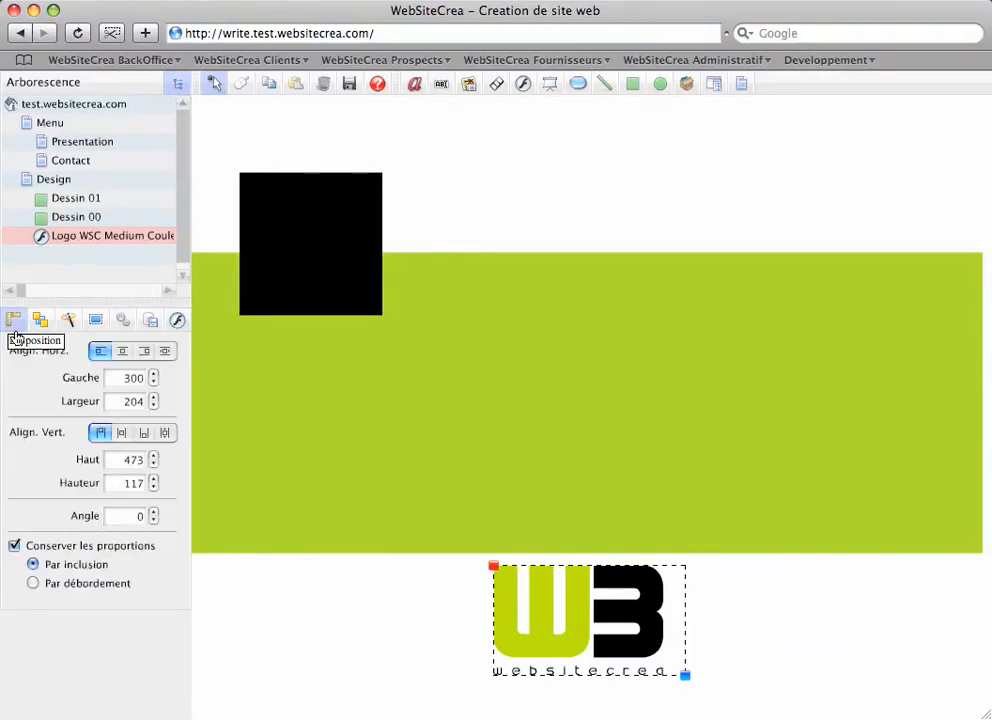
{"action": "left_click", "coordinate": [122, 352]}
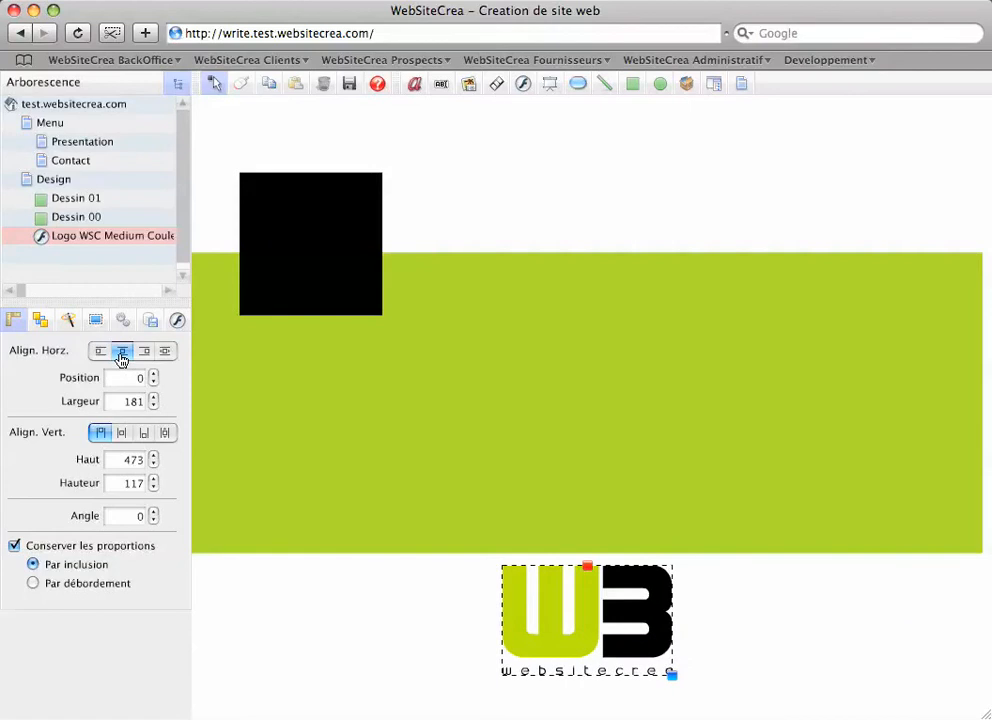
{"action": "left_click", "coordinate": [145, 433]}
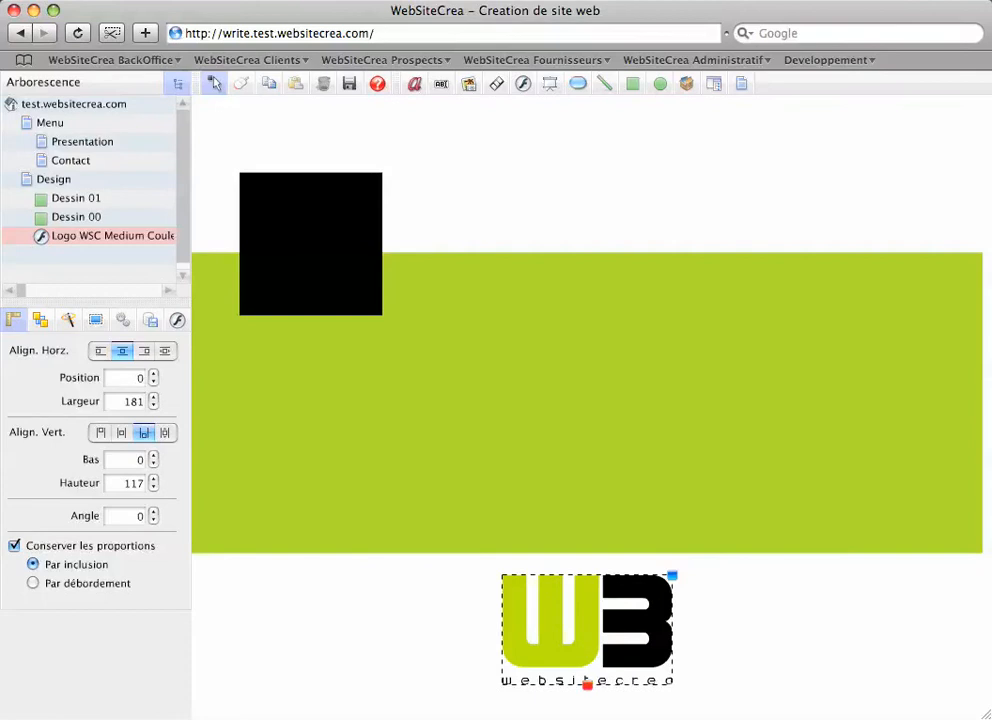
{"action": "double_click", "coordinate": [125, 401]}
{"action": "type", "text": "106"}
{"action": "key", "text": "Return"}
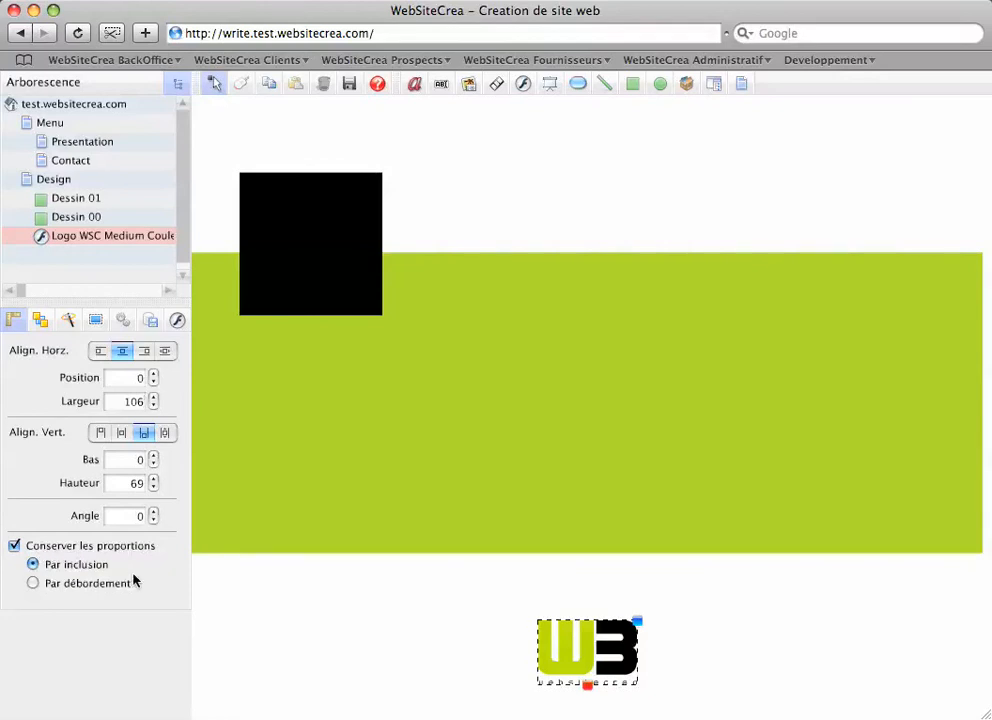
Preview the page outside selection mode and return to editing
{"action": "left_click", "coordinate": [239, 84]}
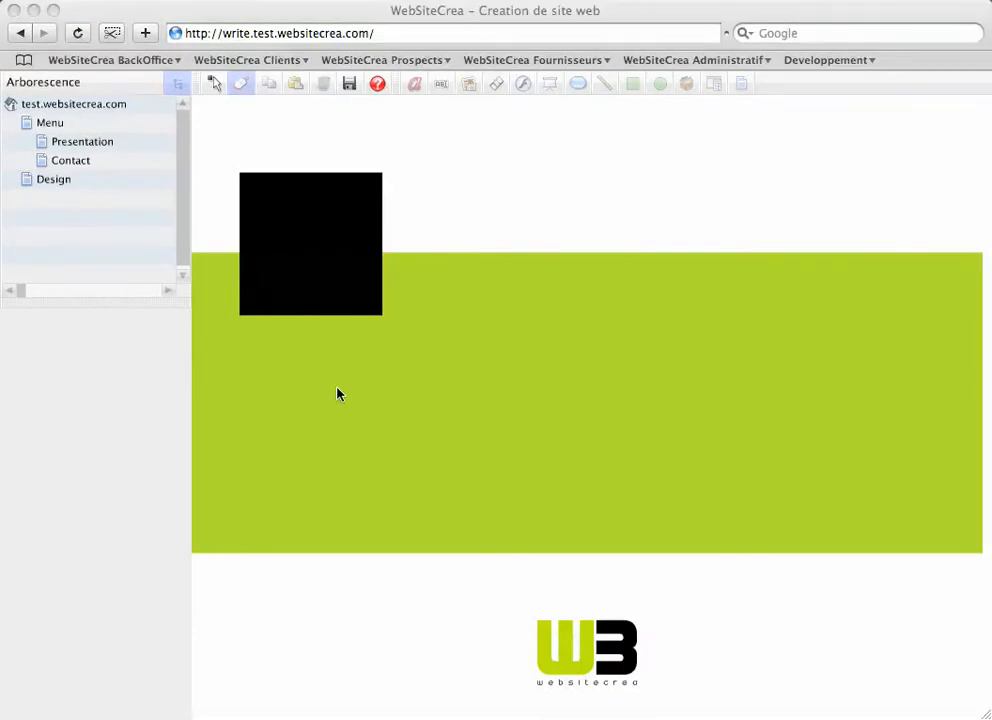
{"action": "left_click", "coordinate": [214, 86]}
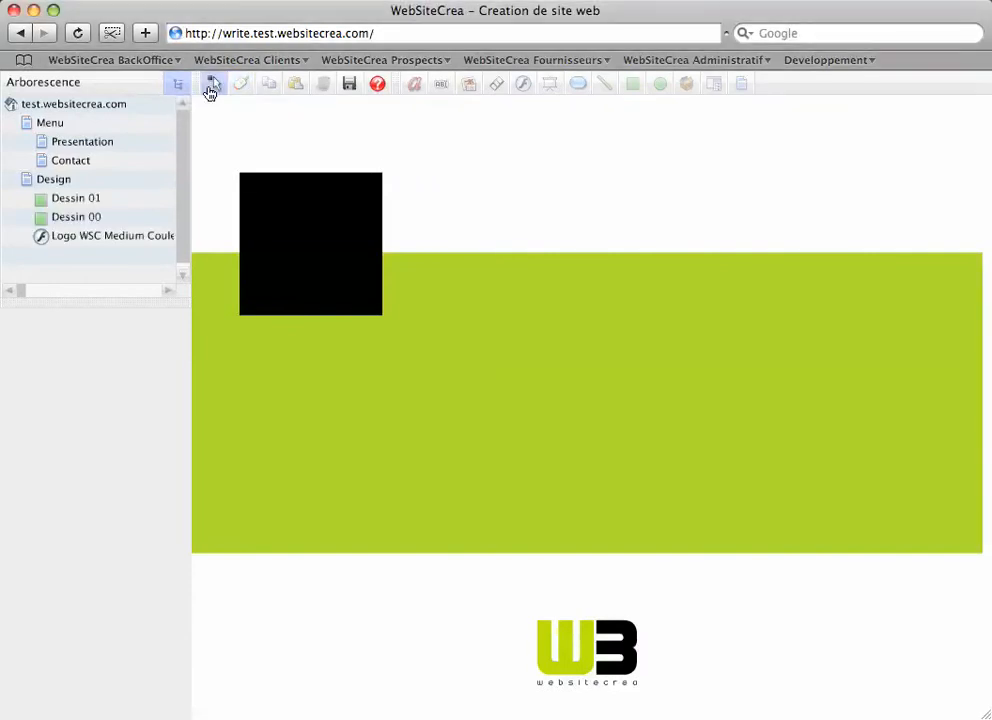
Add a text frame about 144 by 34 to the Presentation page, across the black square, reading PRESENTATION
{"action": "left_click", "coordinate": [65, 145]}
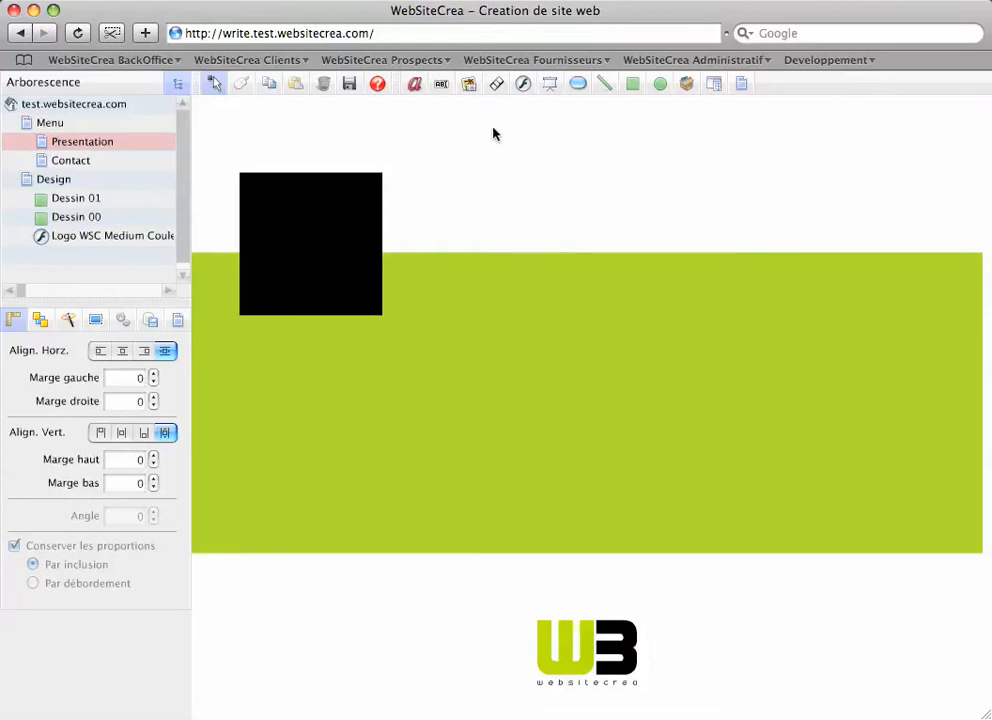
{"action": "left_click", "coordinate": [414, 83]}
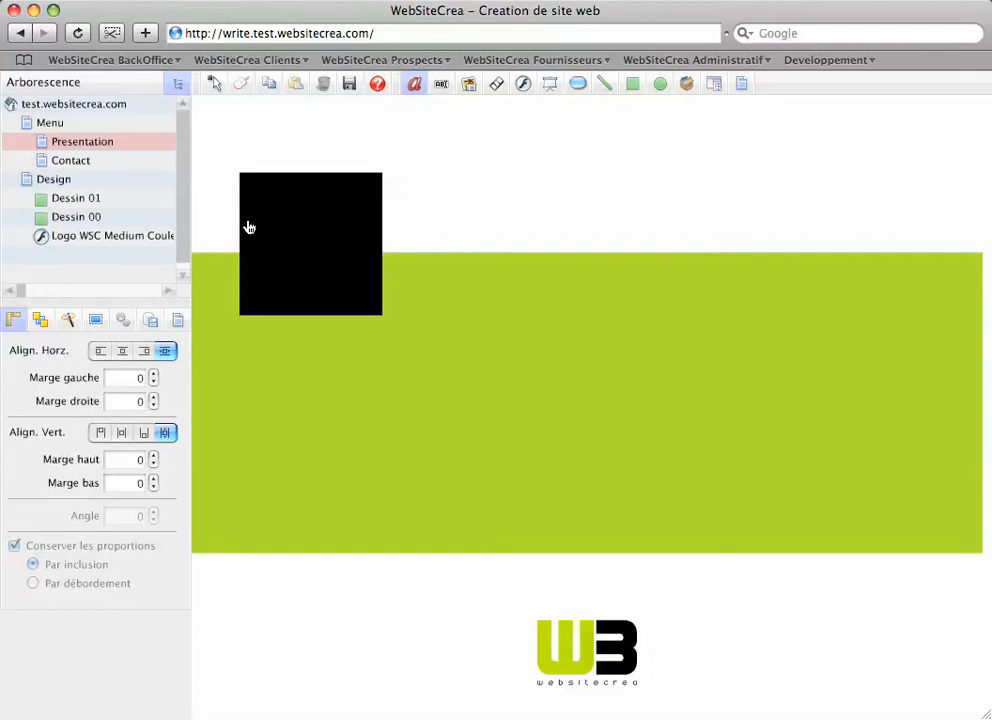
{"action": "left_click_drag", "start_coordinate": [242, 218], "coordinate": [378, 256]}
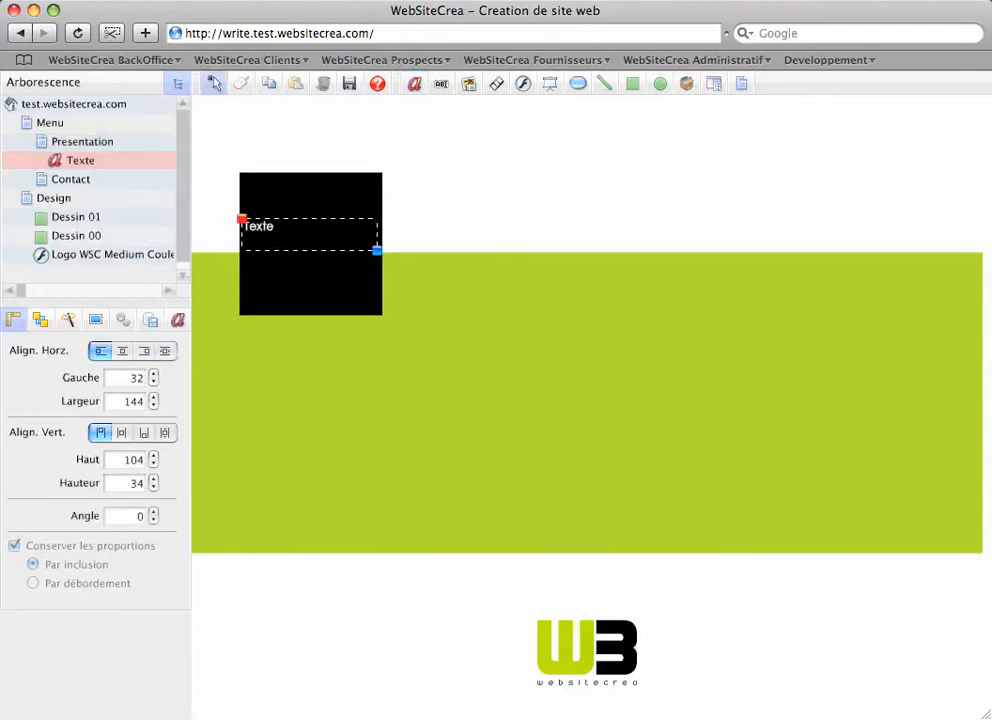
{"action": "type", "text": "PRESENTATION"}
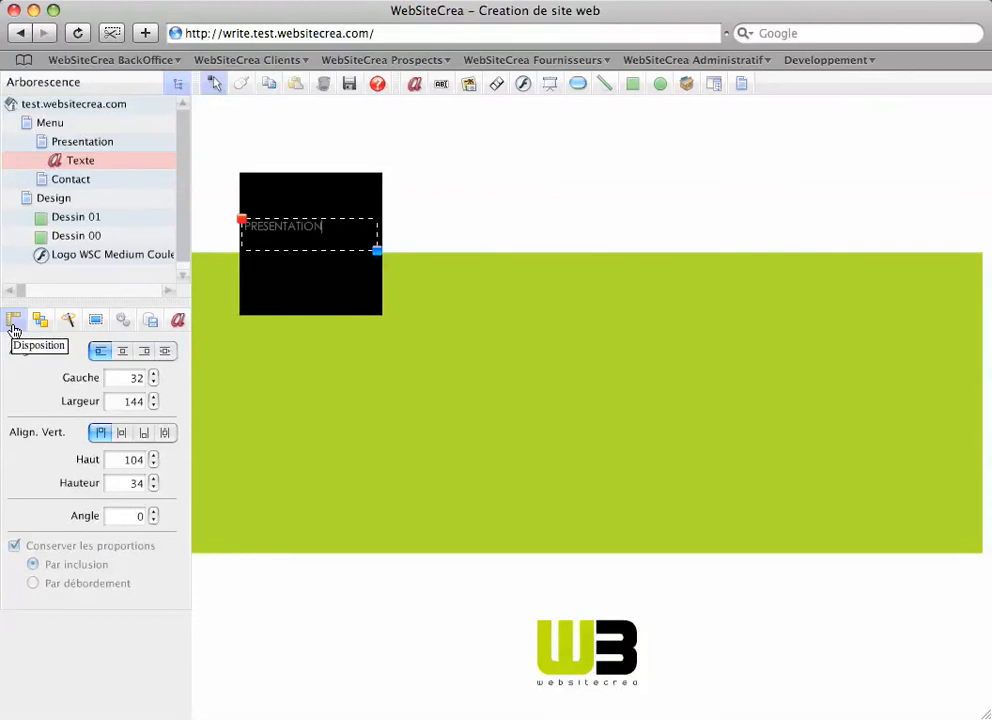
Set the PRESENTATION text frame's left position to 31 and its width to 150
{"action": "double_click", "coordinate": [136, 378]}
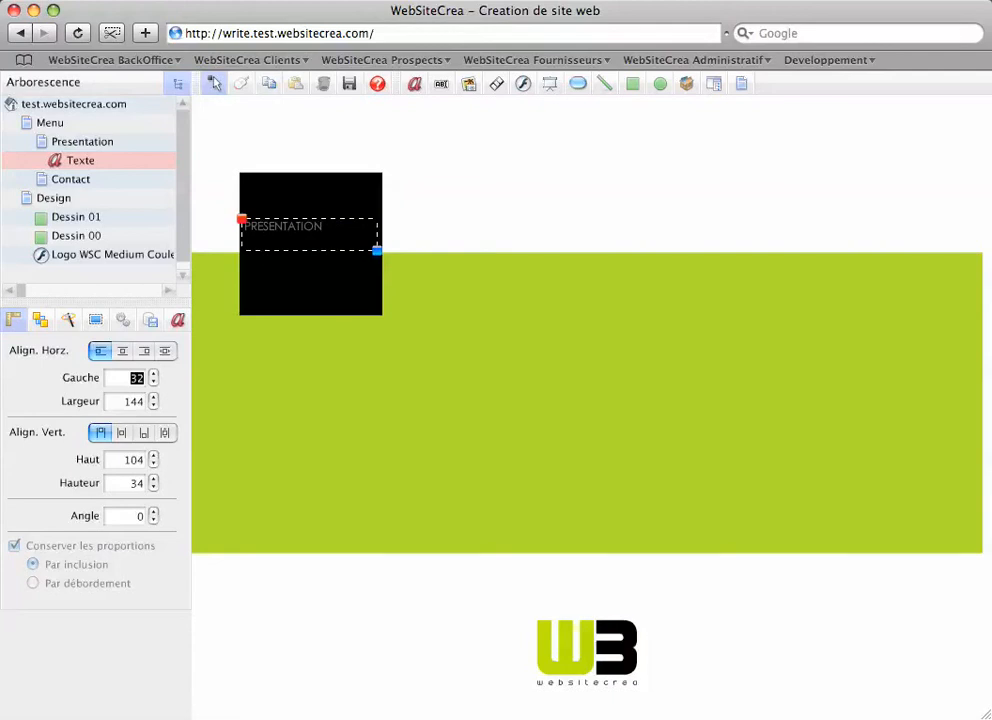
{"action": "type", "text": "31"}
{"action": "key", "text": "Tab"}
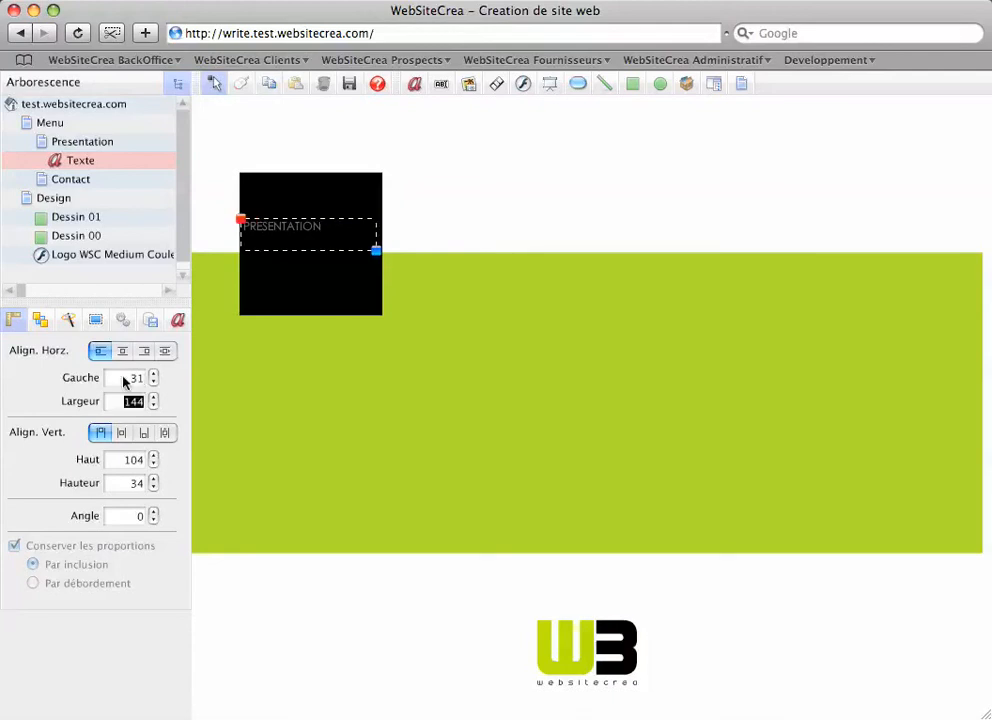
{"action": "type", "text": "150"}
{"action": "key", "text": "Tab"}
Set the PRESENTATION text frame's top position to 116 and its height to 26
{"action": "type", "text": "106"}
{"action": "key", "text": "BackSpace"}
{"action": "type", "text": "16"}
{"action": "key", "text": "Tab"}
{"action": "left_click", "coordinate": [130, 459]}
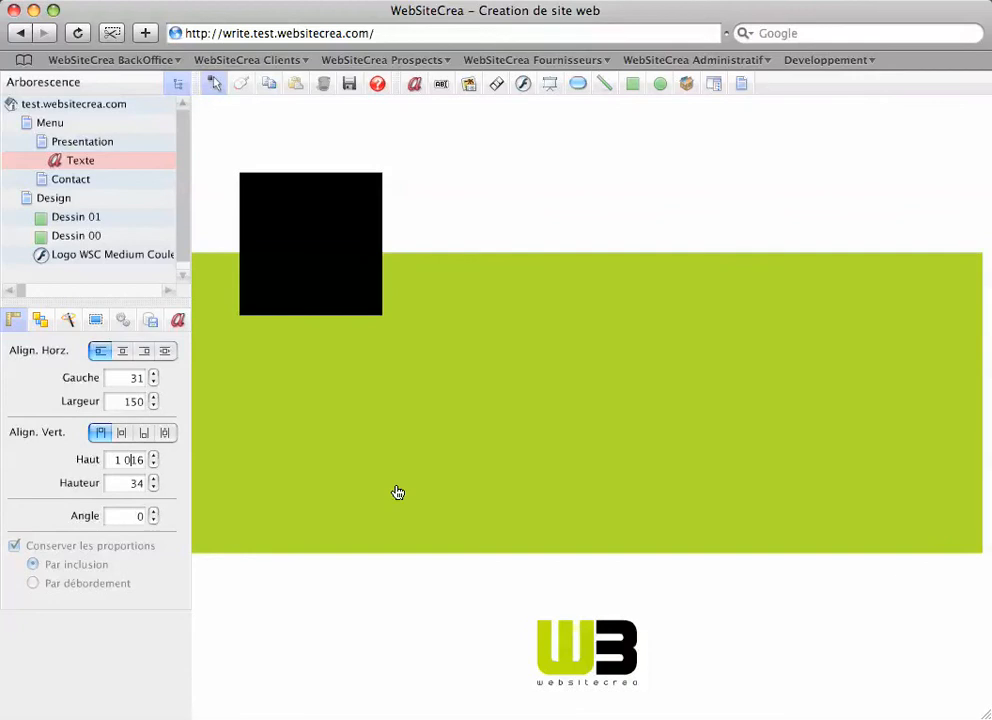
{"action": "key", "text": "BackSpace"}
{"action": "key", "text": "Tab"}
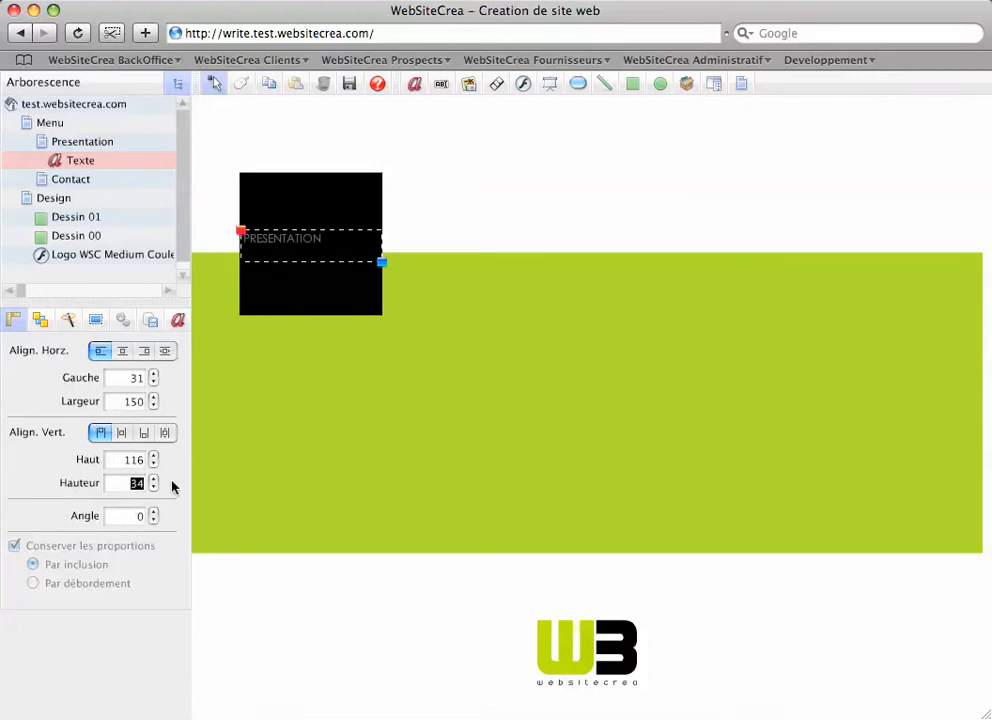
{"action": "type", "text": "26"}
{"action": "key", "text": "Return"}
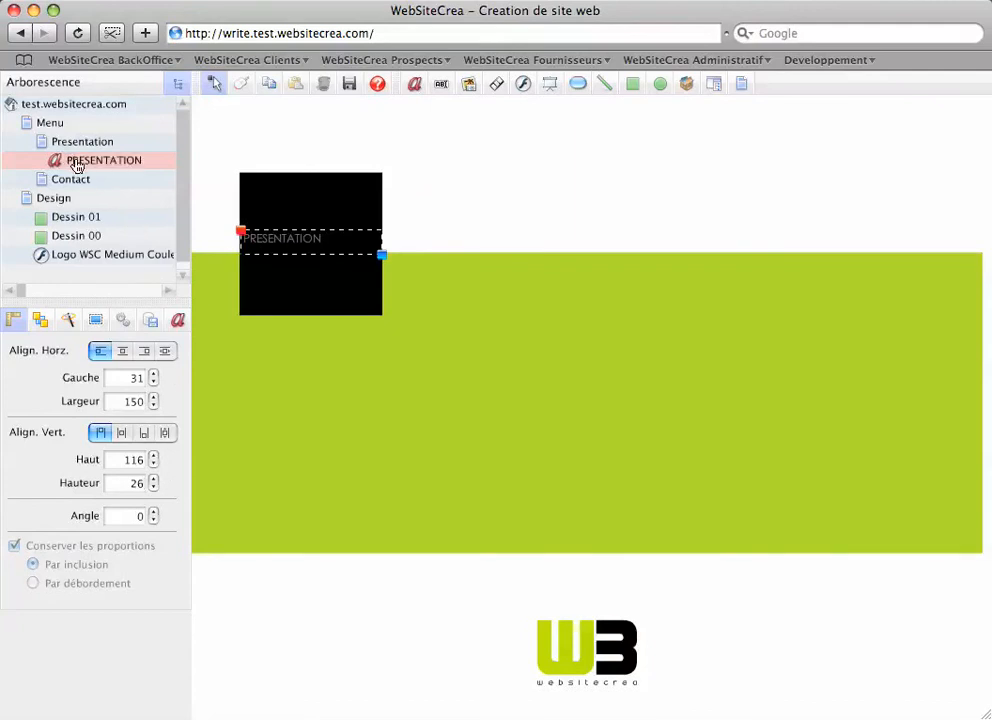
Set the font size of the word PRESENTATION to 20
{"action": "left_click", "coordinate": [179, 326]}
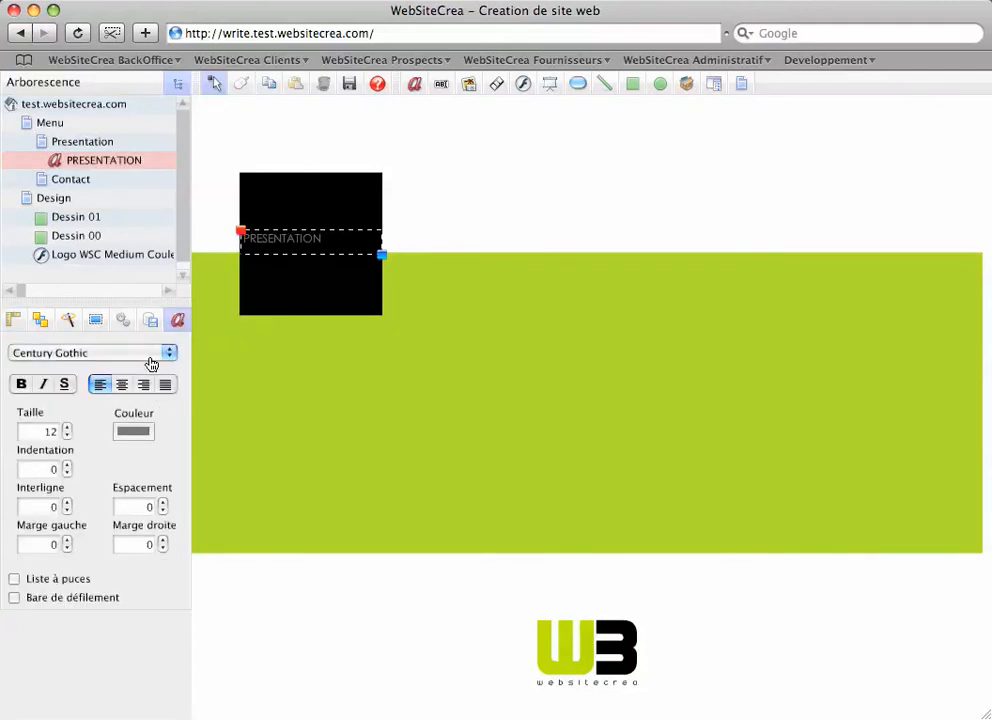
{"action": "double_click", "coordinate": [304, 240]}
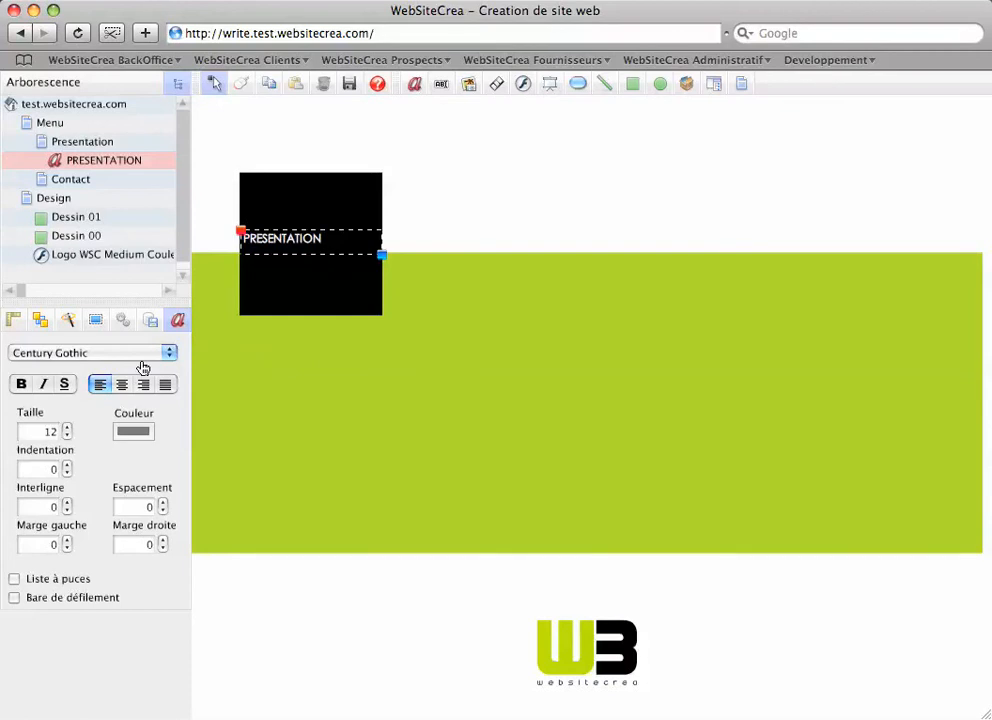
{"action": "left_click", "coordinate": [44, 431]}
{"action": "double_click", "coordinate": [44, 431]}
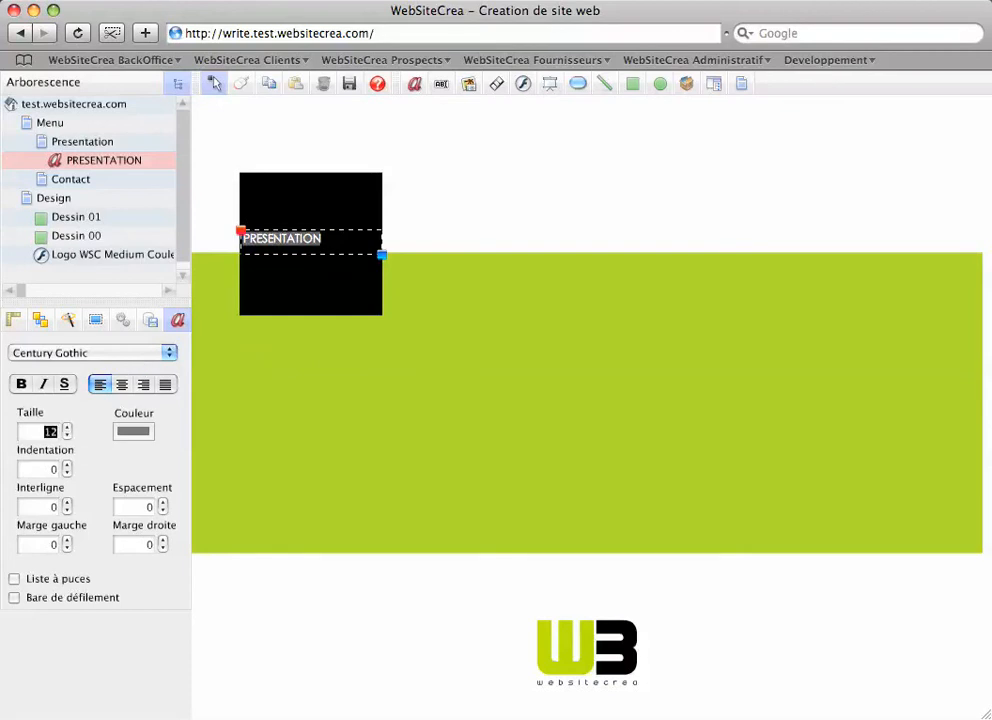
{"action": "type", "text": "20"}
{"action": "key", "text": "Return"}
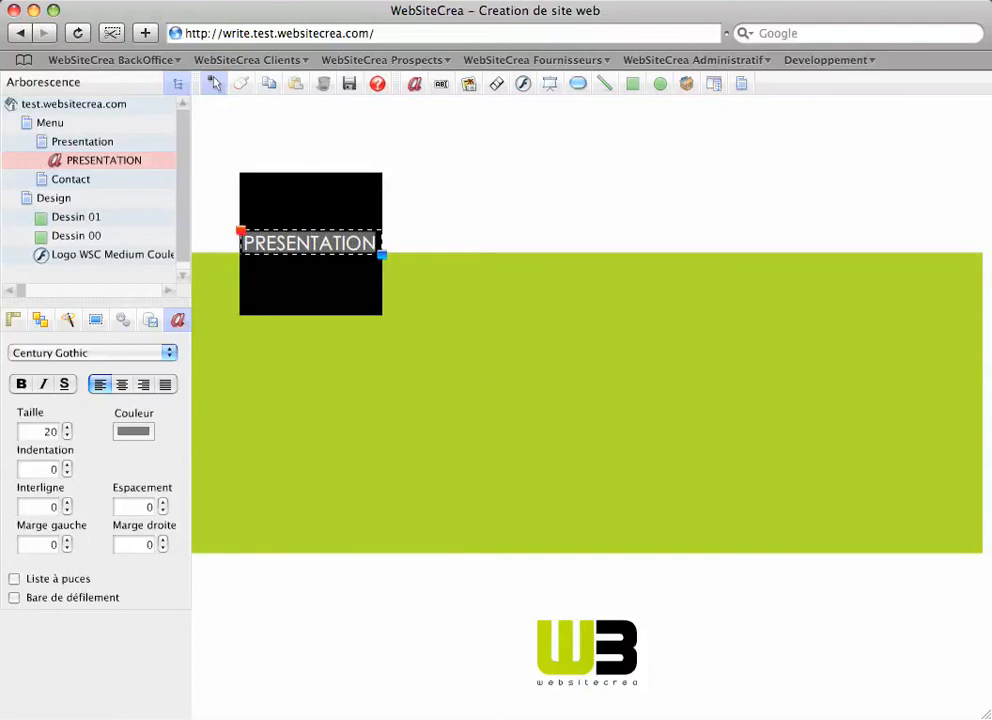
Colour the PRESENTATION text white and select the Presentation page to leave the text frame
{"action": "left_click", "coordinate": [133, 431]}
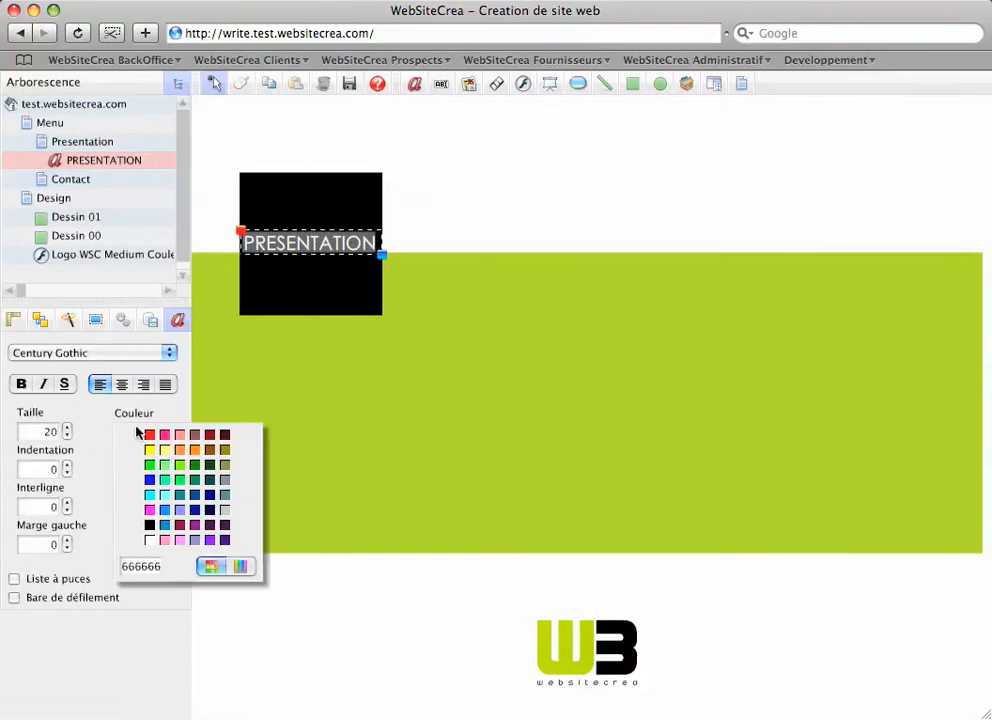
{"action": "left_click", "coordinate": [149, 541]}
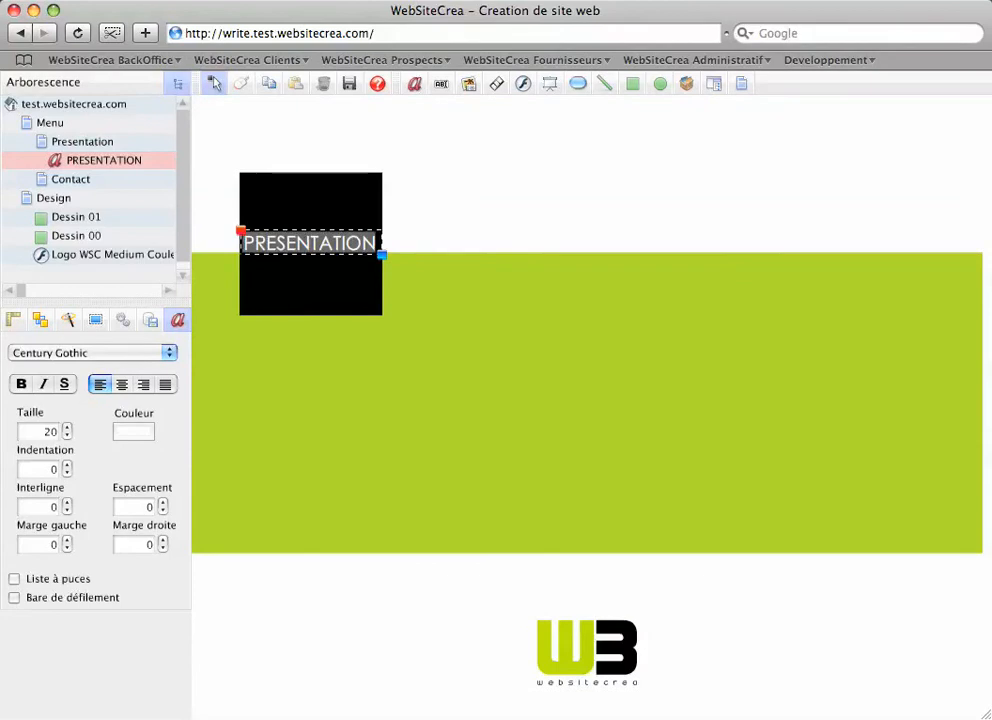
{"action": "left_click", "coordinate": [46, 146]}
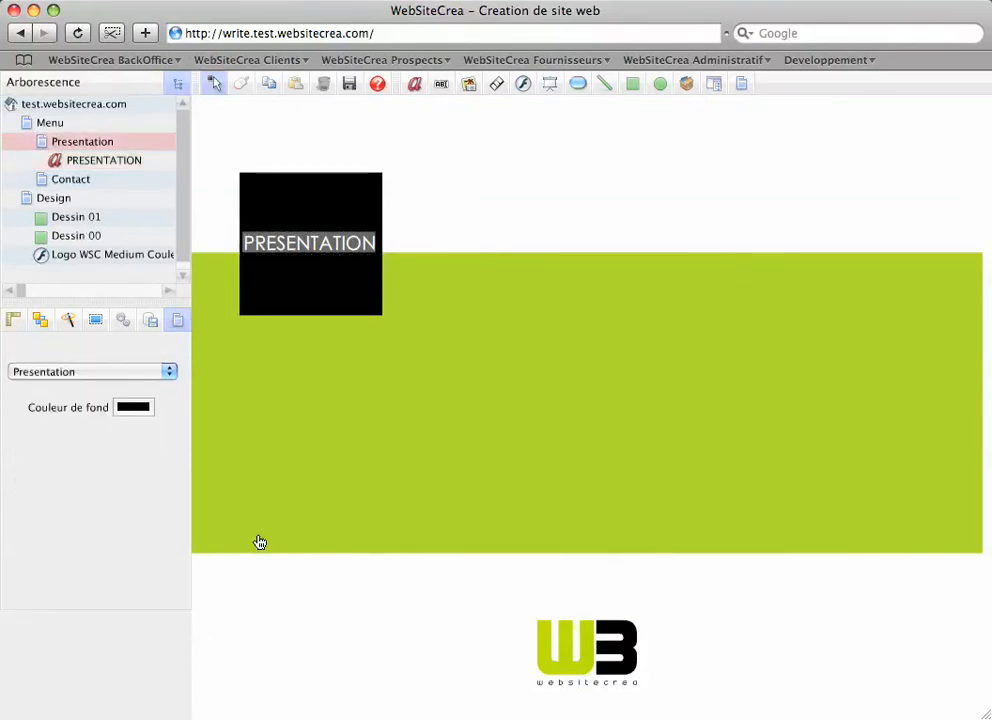
{"action": "left_click", "coordinate": [286, 310]}
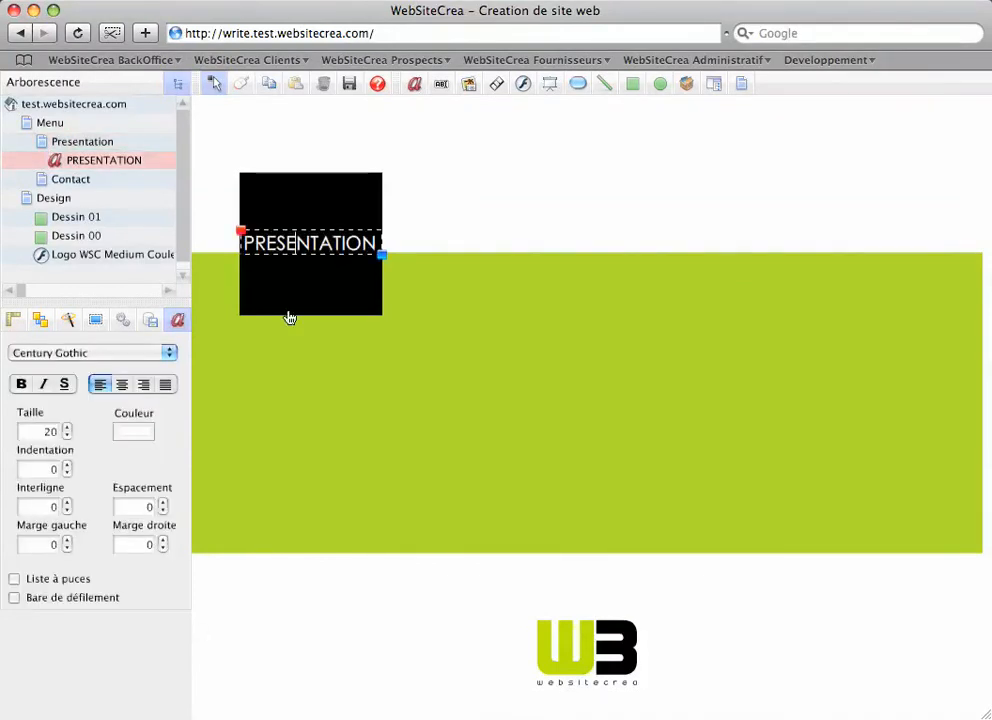
{"action": "left_click", "coordinate": [69, 143]}
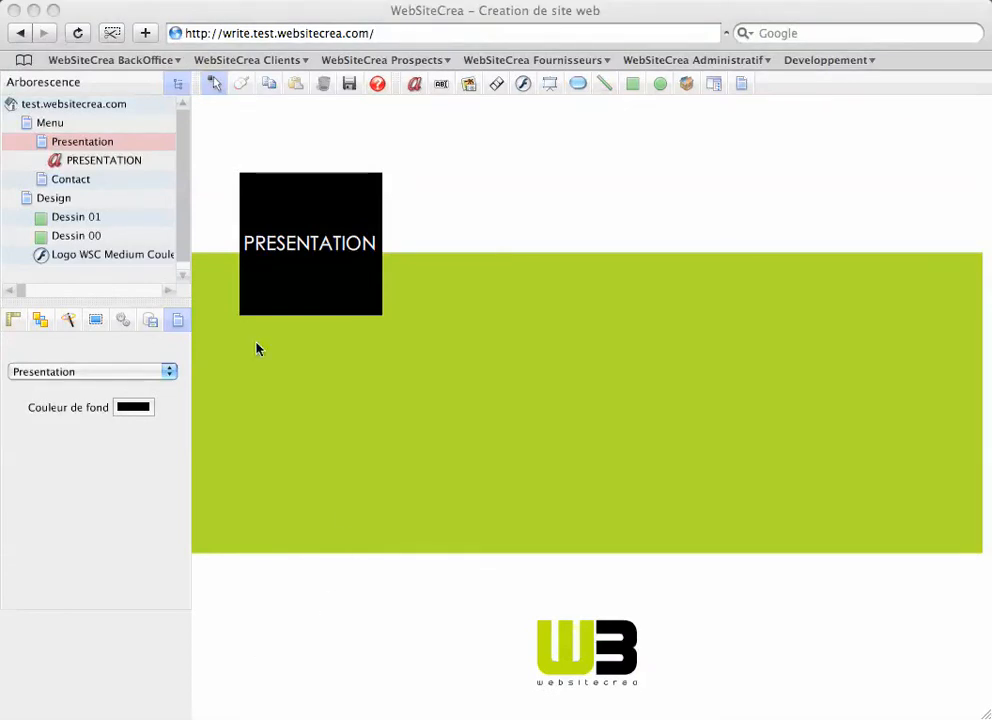
Add a text frame below the black square and fill it with the two paragraphs from "Du Design au référencement" to "toutes vos demandes."
{"action": "left_click", "coordinate": [414, 88]}
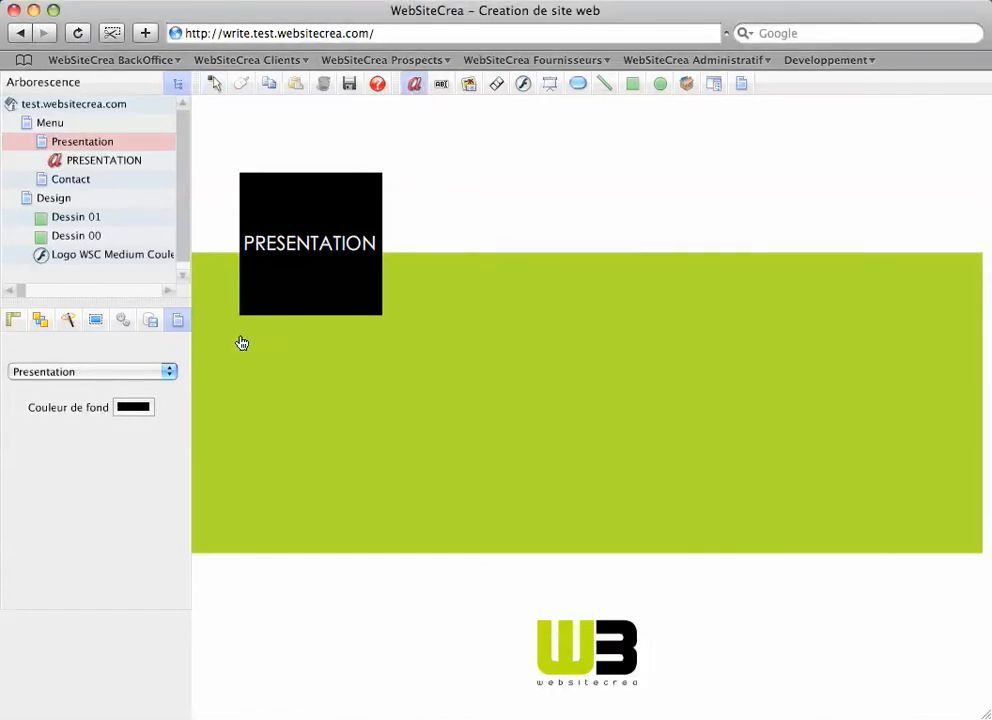
{"action": "left_click_drag", "start_coordinate": [240, 336], "coordinate": [478, 512]}
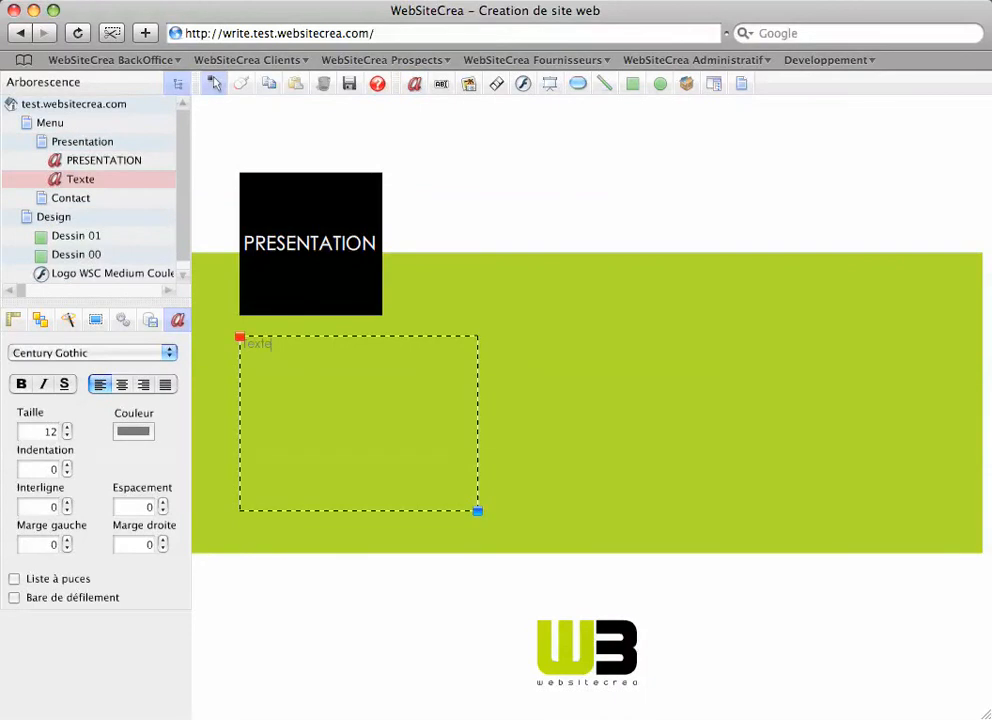
{"action": "double_click", "coordinate": [237, 352]}
{"action": "type", "text": "Du Design au référencement , nous intégrons toute la chaine de création de votre site Web.  Du simple site de présence sur le web à la boutique en ligne, notre expérience de l'internet conjuguée à notre pôle de recherche et développement informatique nous permet de répondre à toutes vos demandes."}
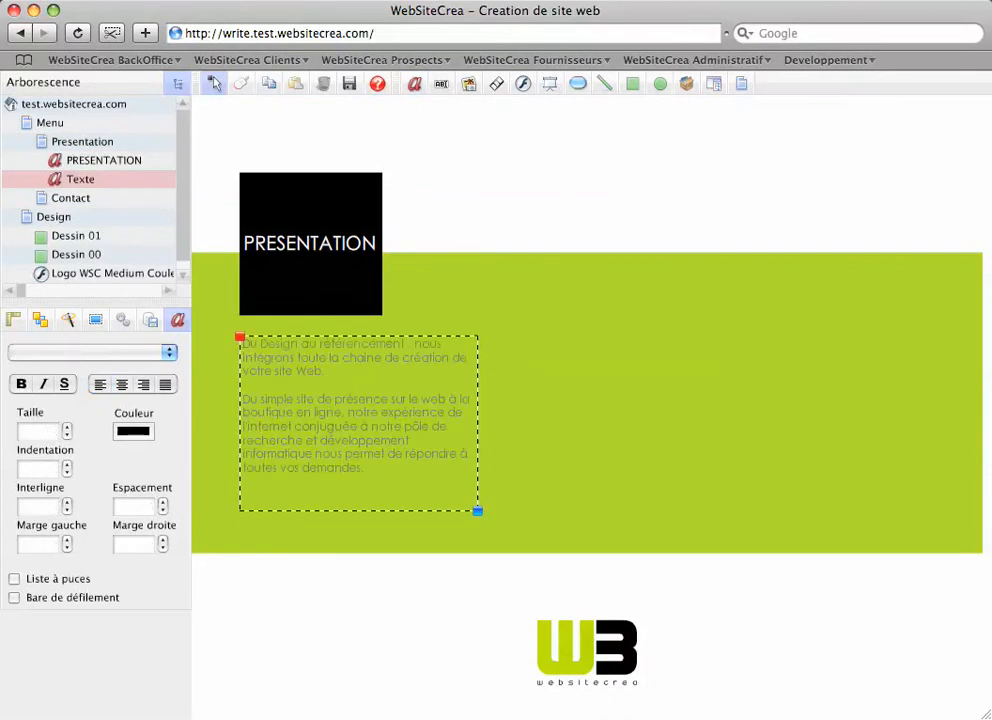
Justify both presentation paragraphs, colour them black, and select the Presentation page to leave the text frame
{"action": "key", "text": "super+a"}
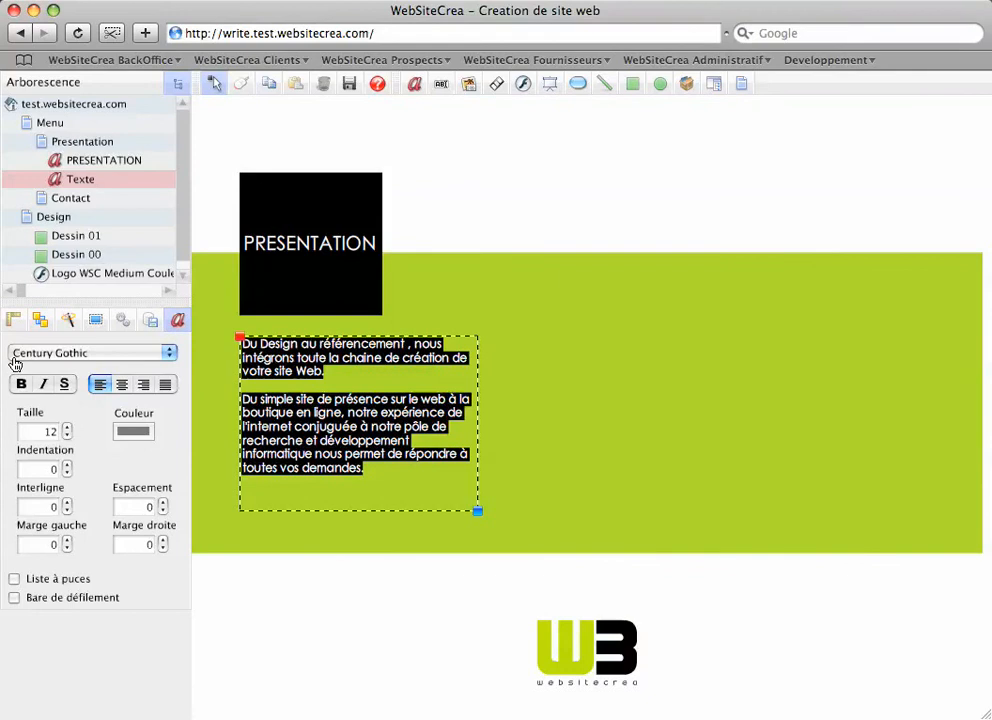
{"action": "left_click", "coordinate": [166, 389]}
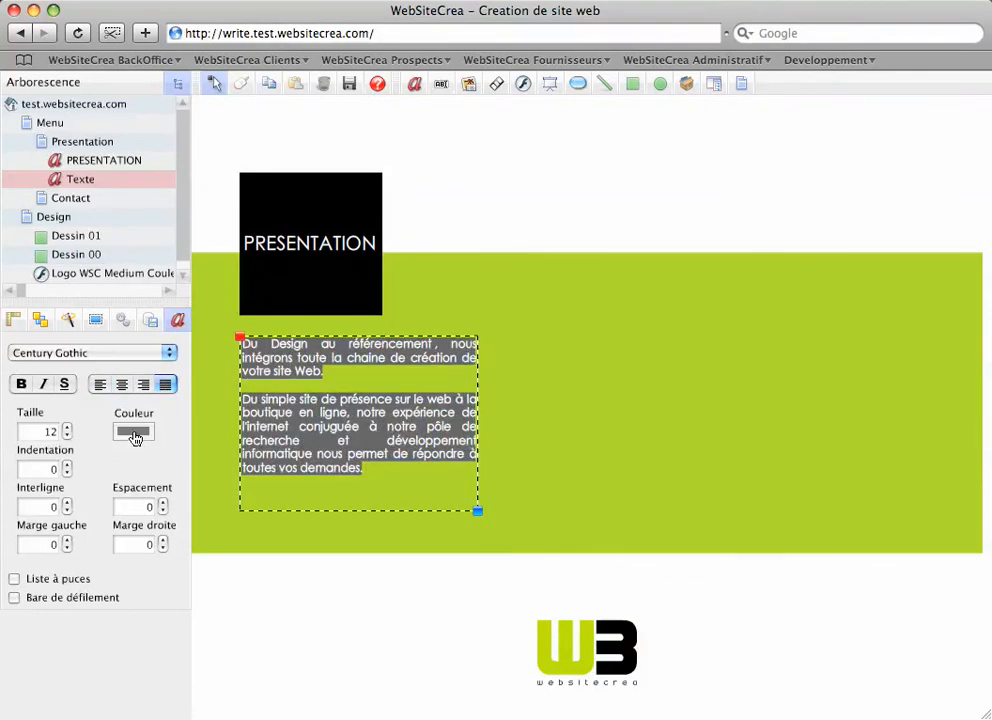
{"action": "left_click", "coordinate": [135, 432]}
{"action": "left_click", "coordinate": [135, 432]}
{"action": "left_click", "coordinate": [146, 528]}
{"action": "left_click", "coordinate": [363, 468]}
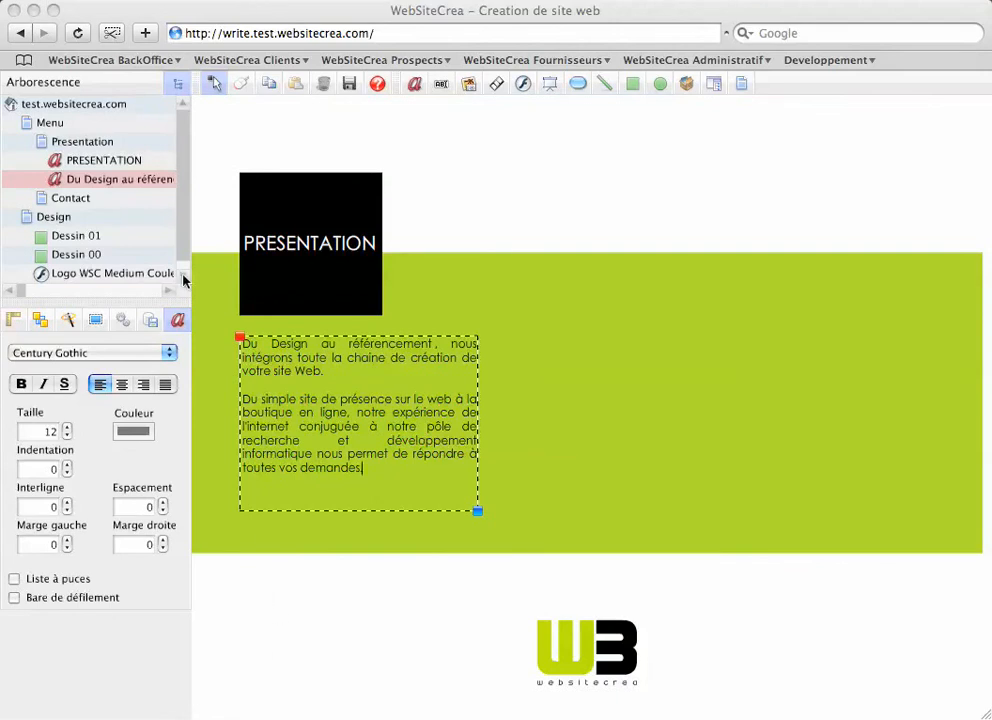
{"action": "left_click", "coordinate": [76, 148]}
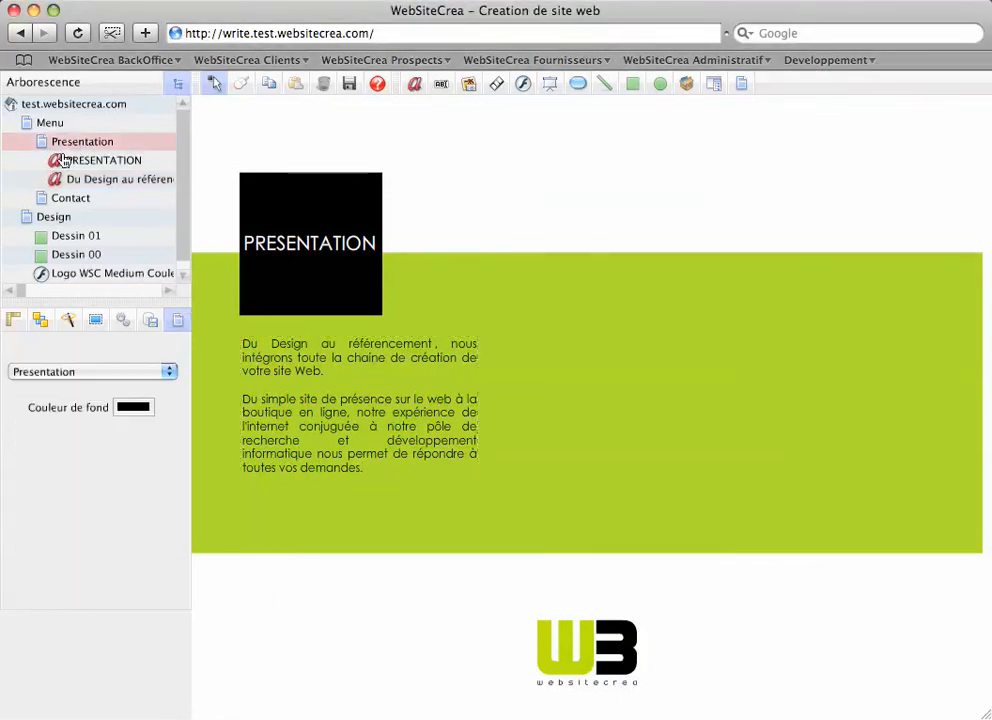
Insert the video "1. Introduction" on the green band beside the paragraphs, and adjust its size and position
{"action": "left_click", "coordinate": [497, 84]}
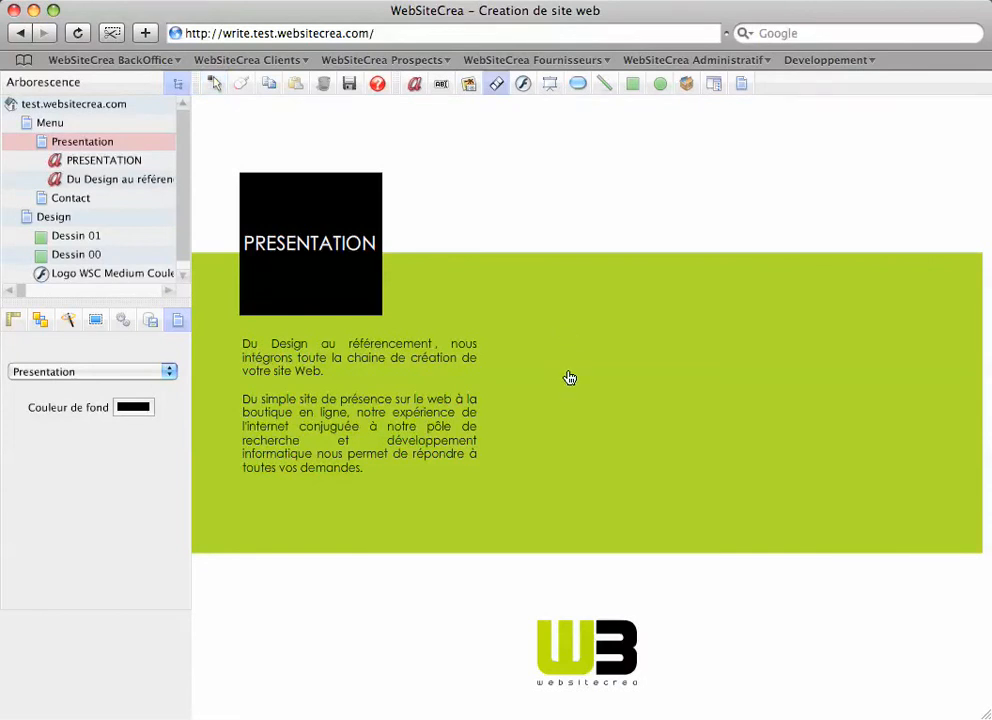
{"action": "left_click_drag", "start_coordinate": [855, 461], "coordinate": [835, 488]}
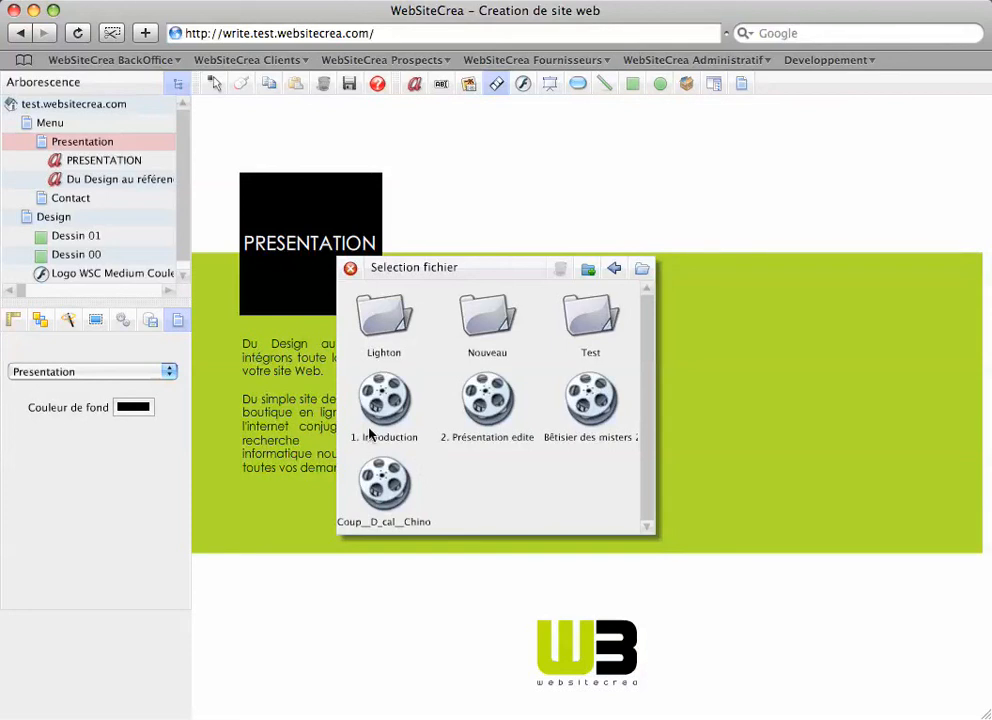
{"action": "left_click", "coordinate": [644, 275]}
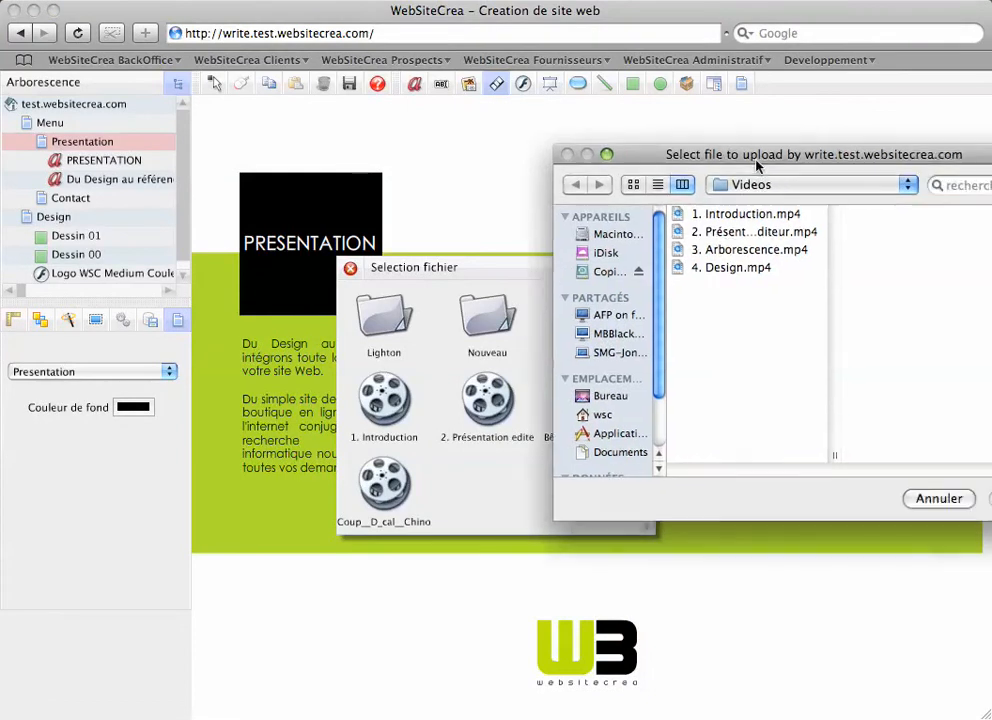
{"action": "left_click", "coordinate": [778, 496]}
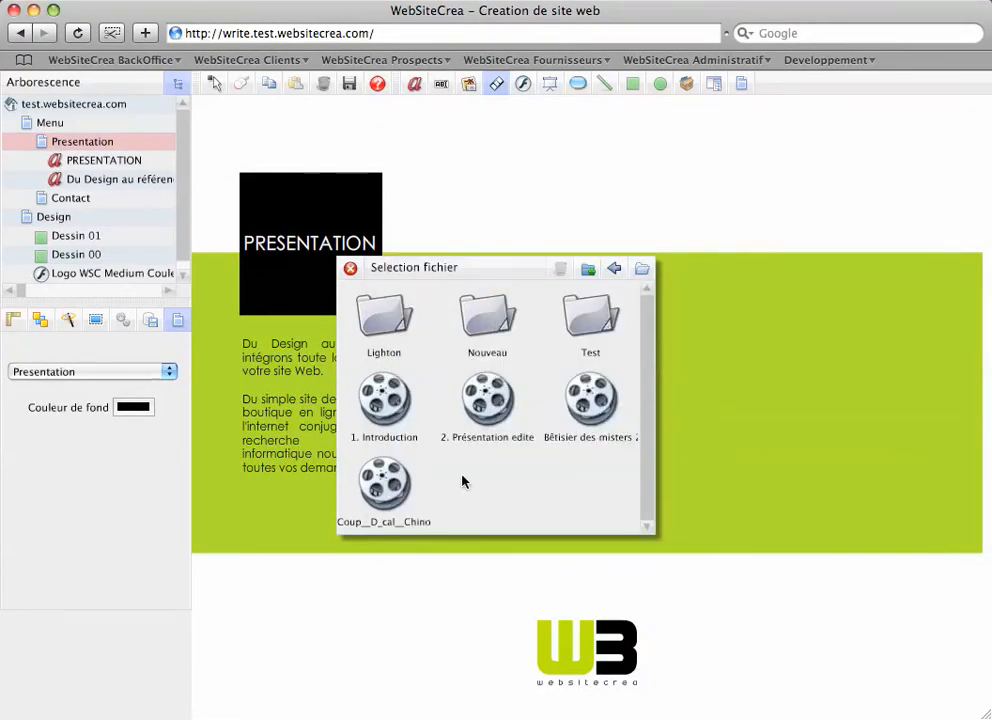
{"action": "double_click", "coordinate": [384, 402]}
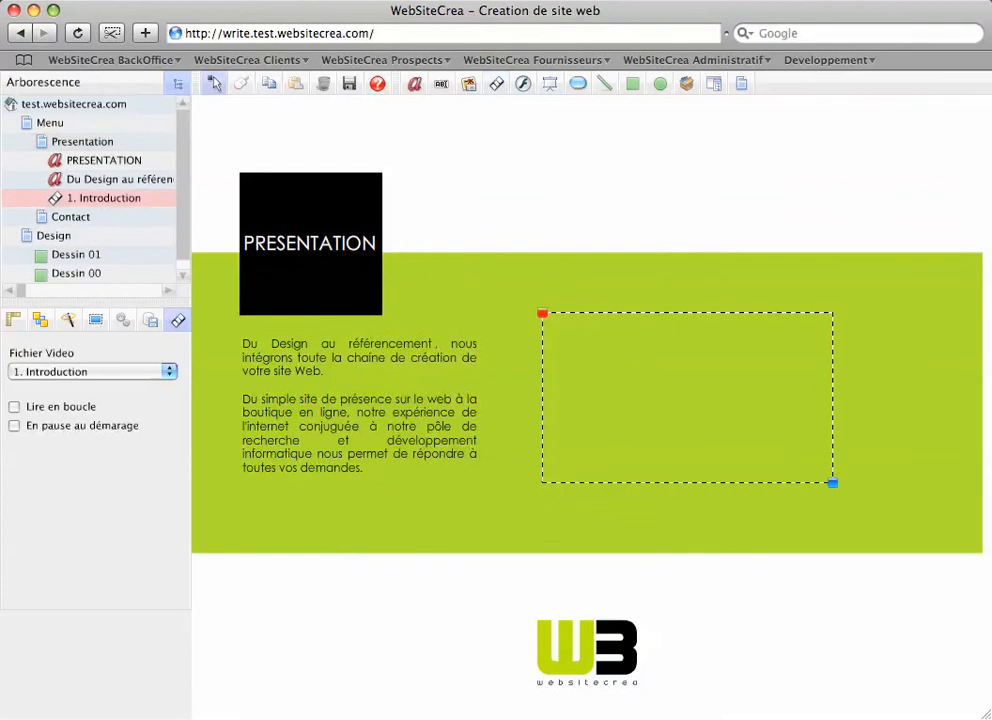
{"action": "left_click_drag", "start_coordinate": [835, 487], "coordinate": [863, 512]}
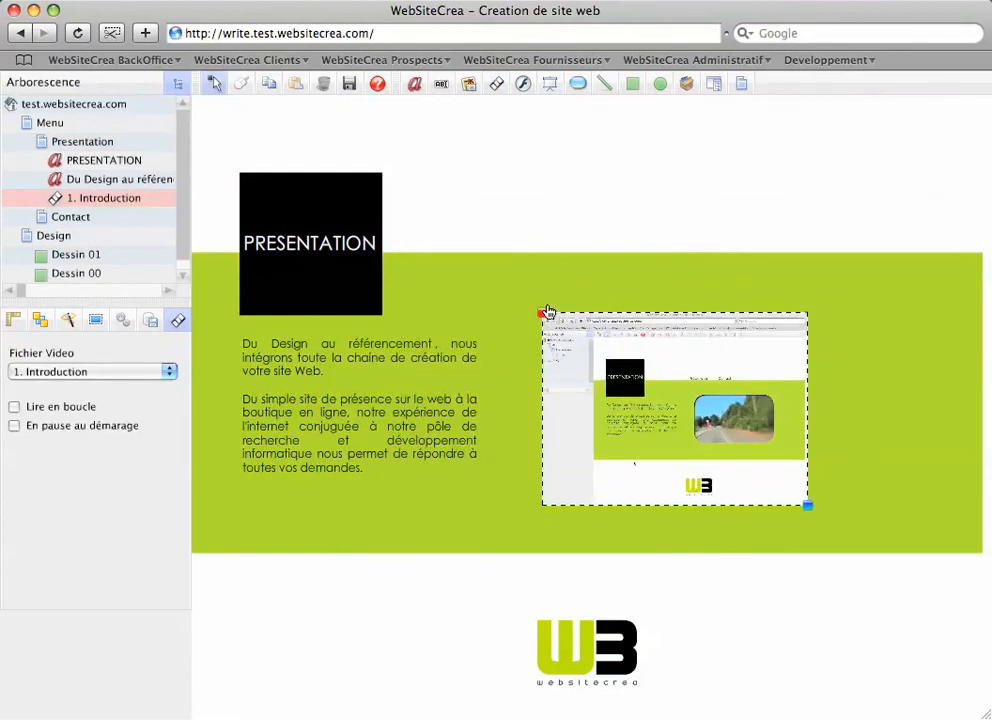
{"action": "left_click_drag", "start_coordinate": [543, 313], "coordinate": [569, 313]}
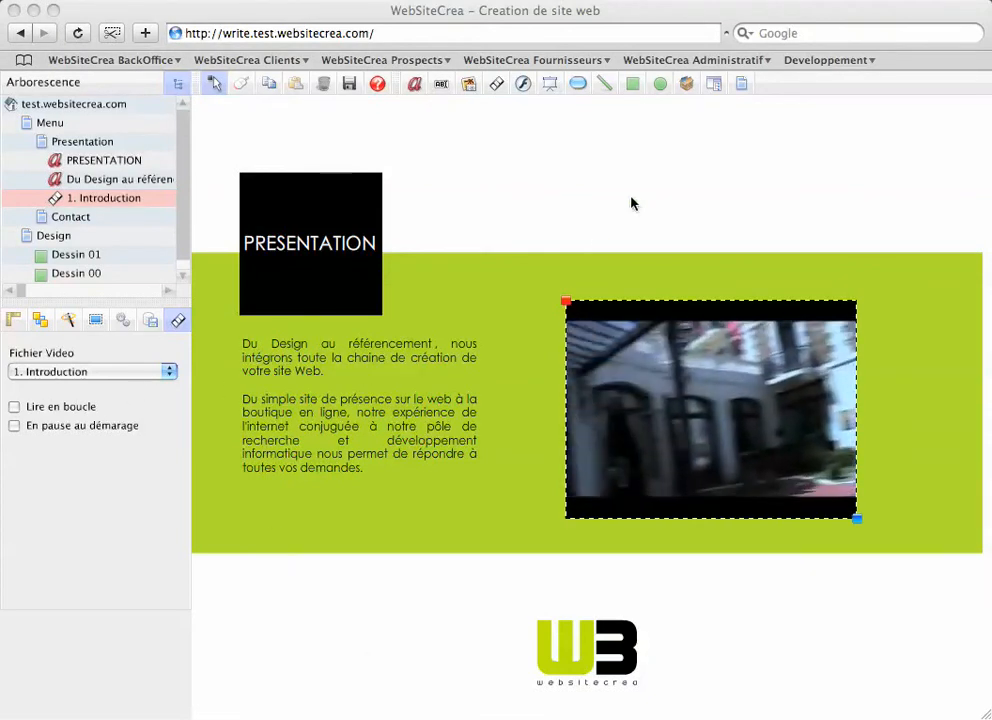
Draw a rectangle over the video's picture area inside the black bands, with corner rounding 50, and define it as a mask
{"action": "left_click", "coordinate": [632, 87]}
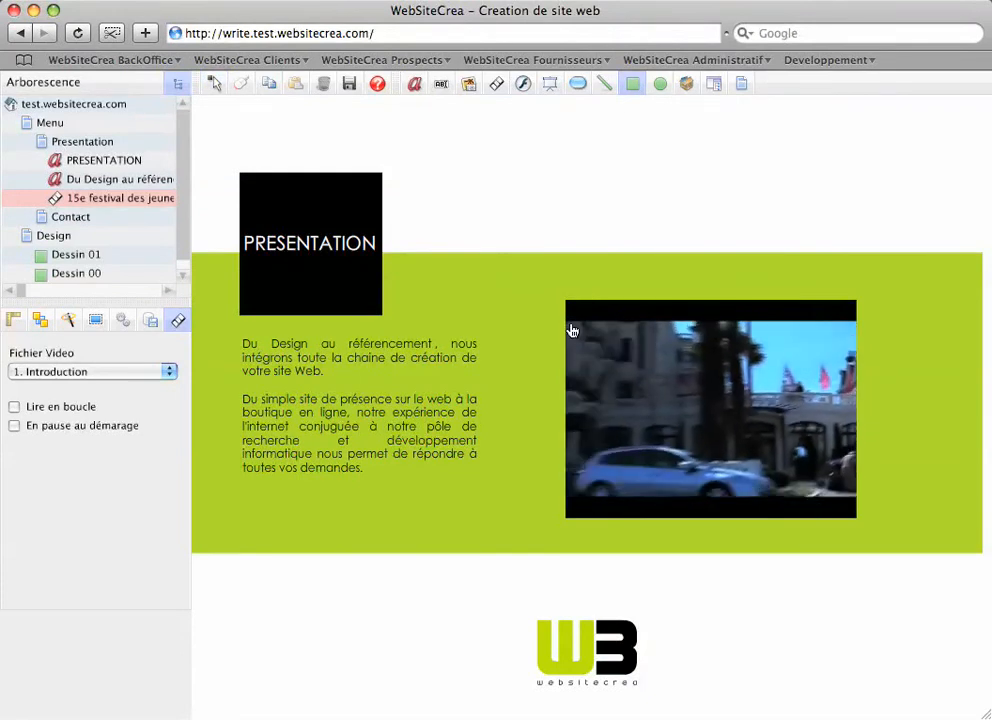
{"action": "left_click_drag", "start_coordinate": [568, 328], "coordinate": [856, 500]}
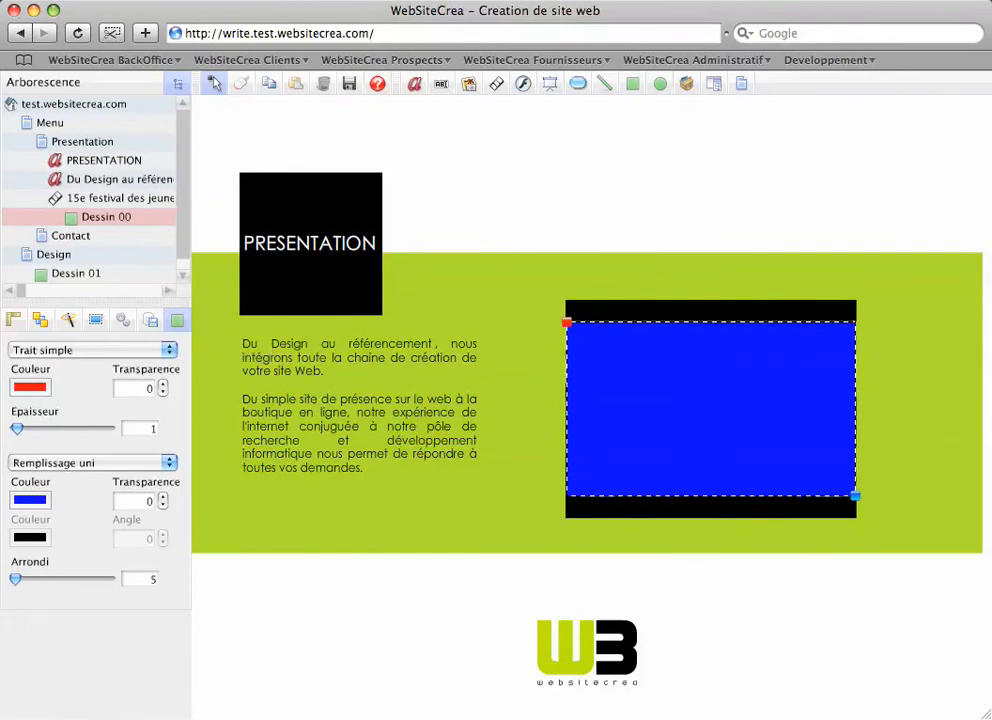
{"action": "key", "text": "Return"}
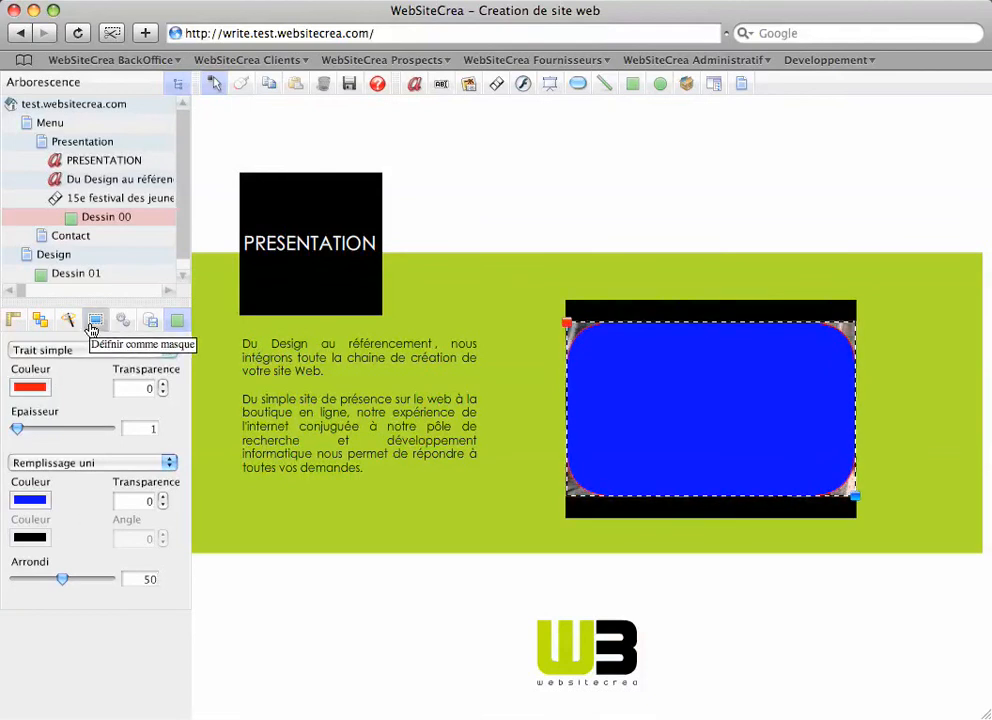
{"action": "left_click", "coordinate": [92, 330]}
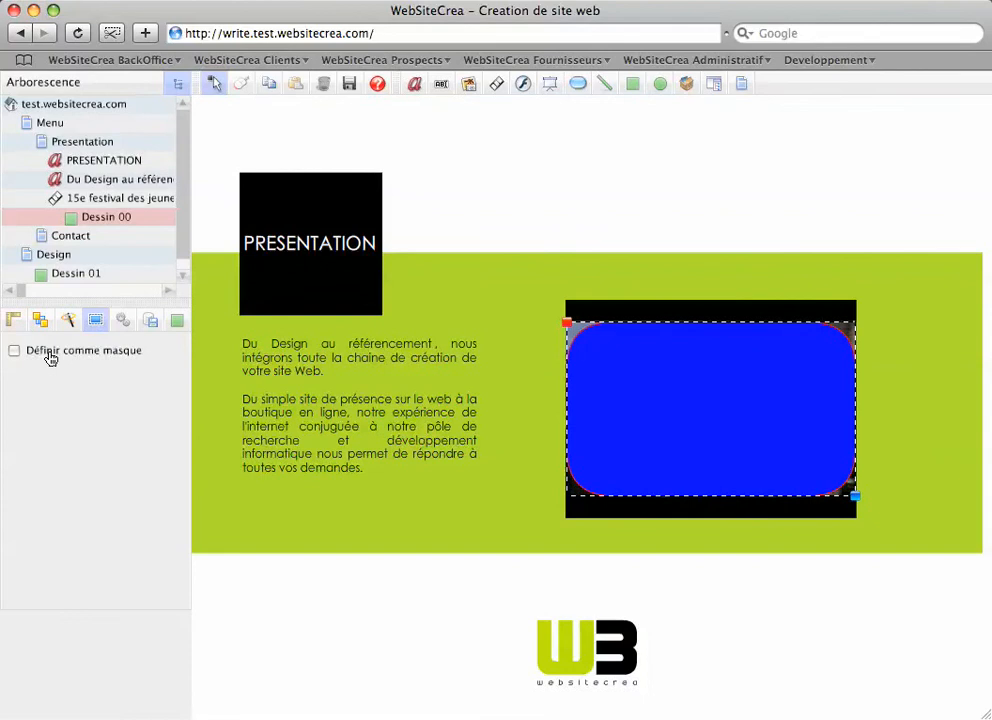
{"action": "left_click", "coordinate": [15, 350]}
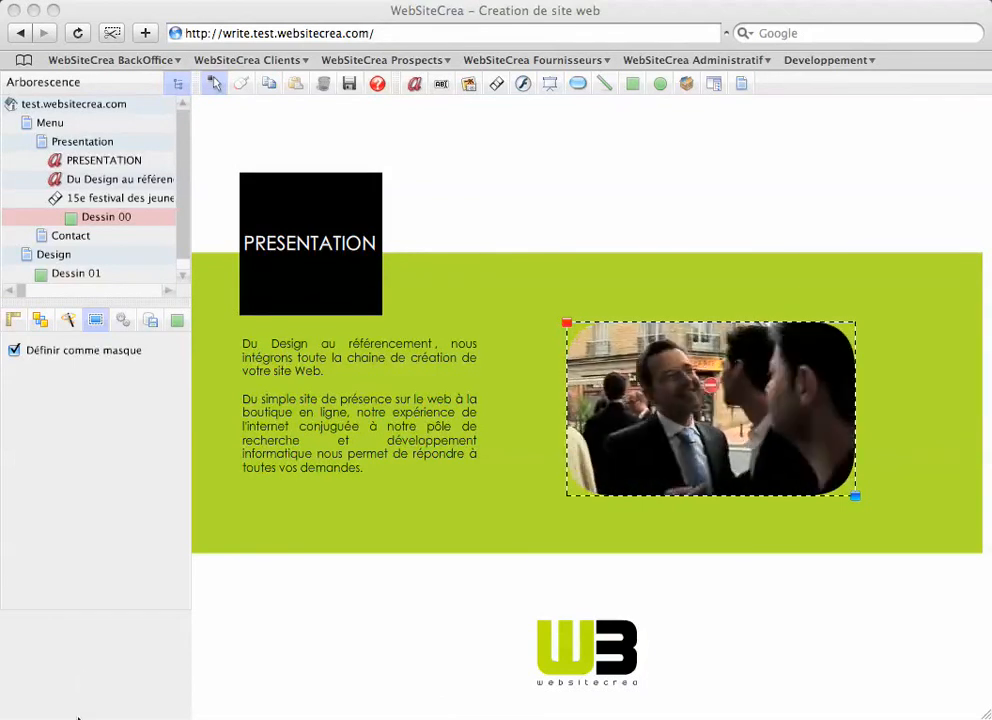
Apply an inner shadow effect to the masked video and select the Presentation page to leave the video
{"action": "left_click", "coordinate": [74, 198]}
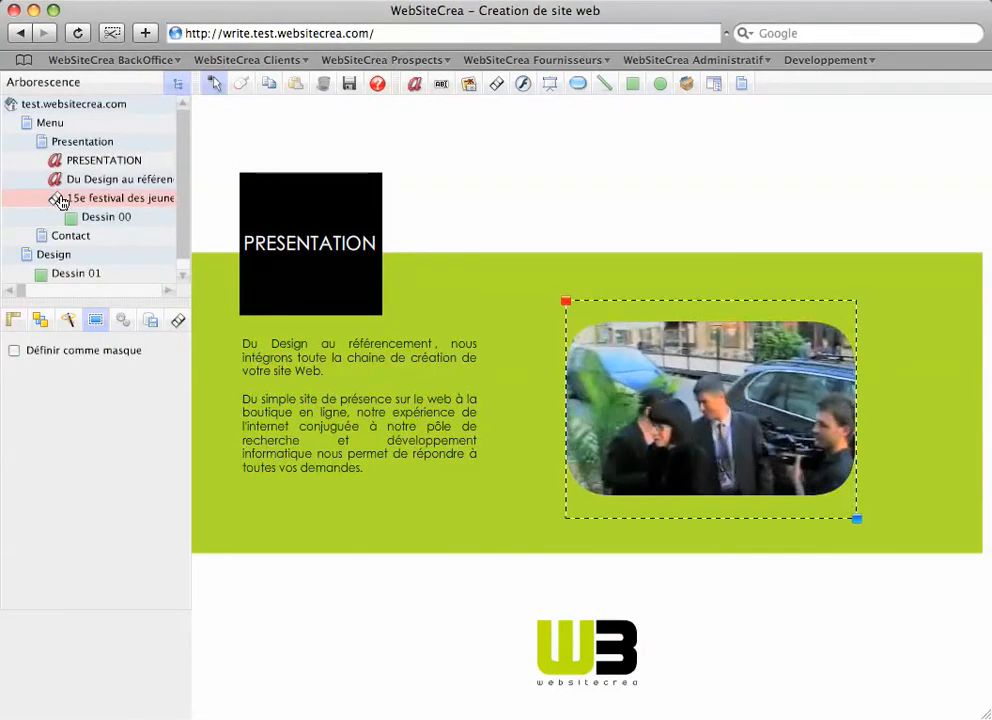
{"action": "left_click", "coordinate": [66, 321]}
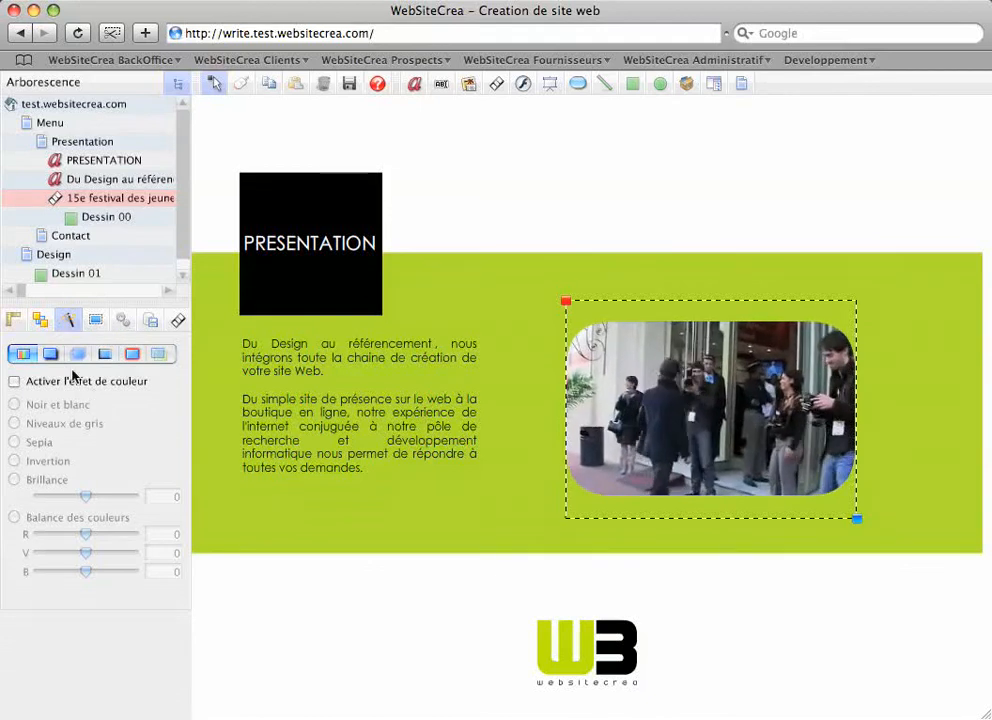
{"action": "left_click", "coordinate": [52, 358]}
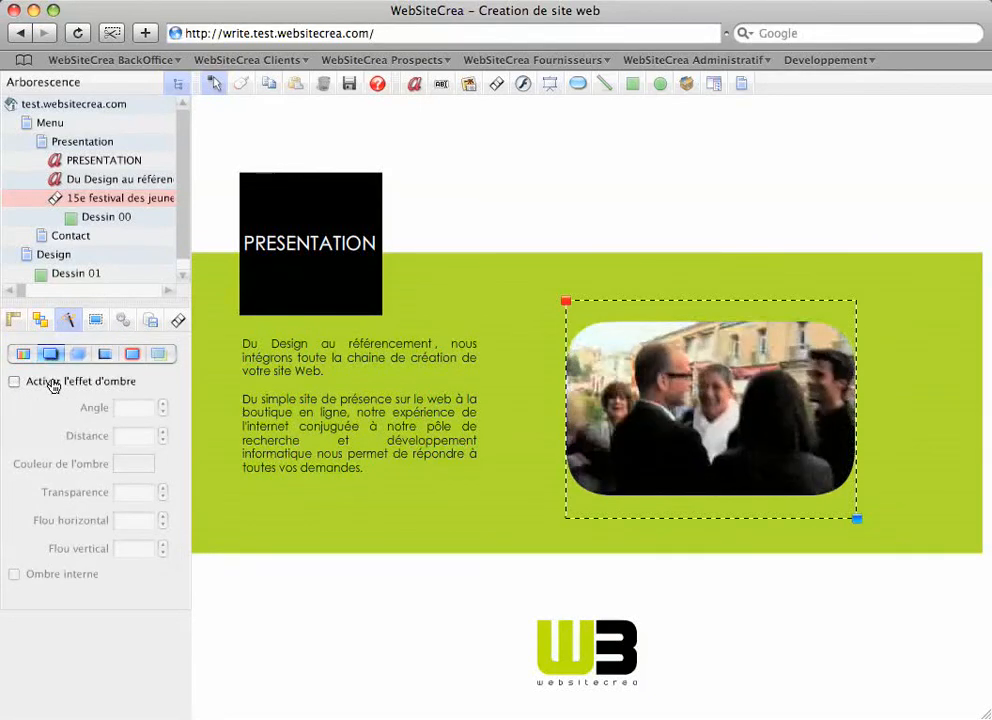
{"action": "left_click", "coordinate": [54, 384]}
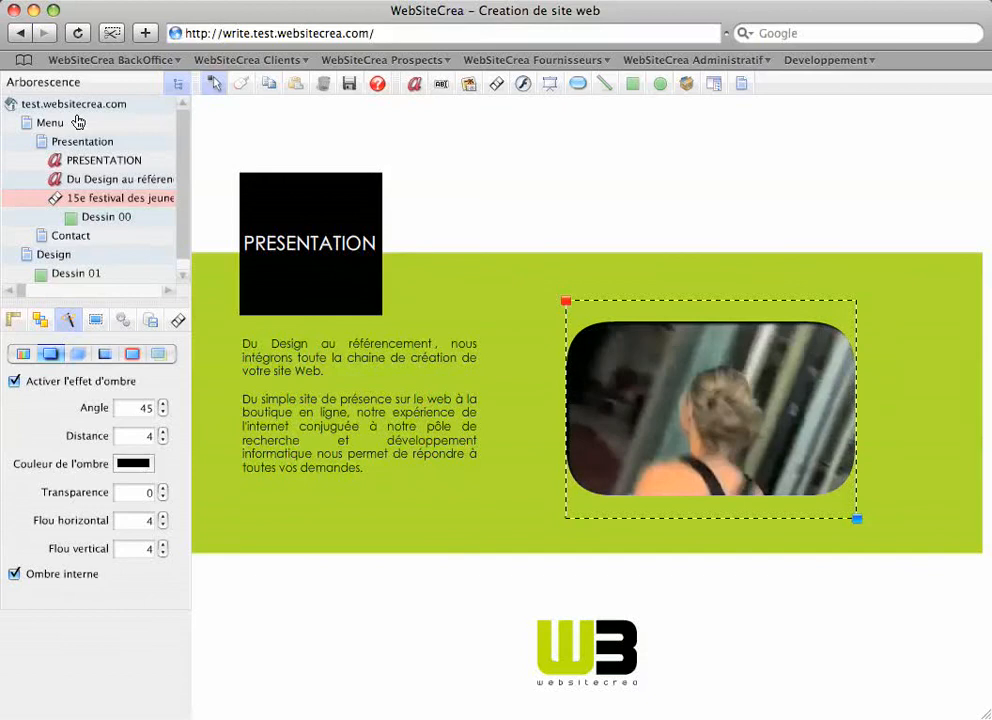
{"action": "left_click", "coordinate": [80, 146]}
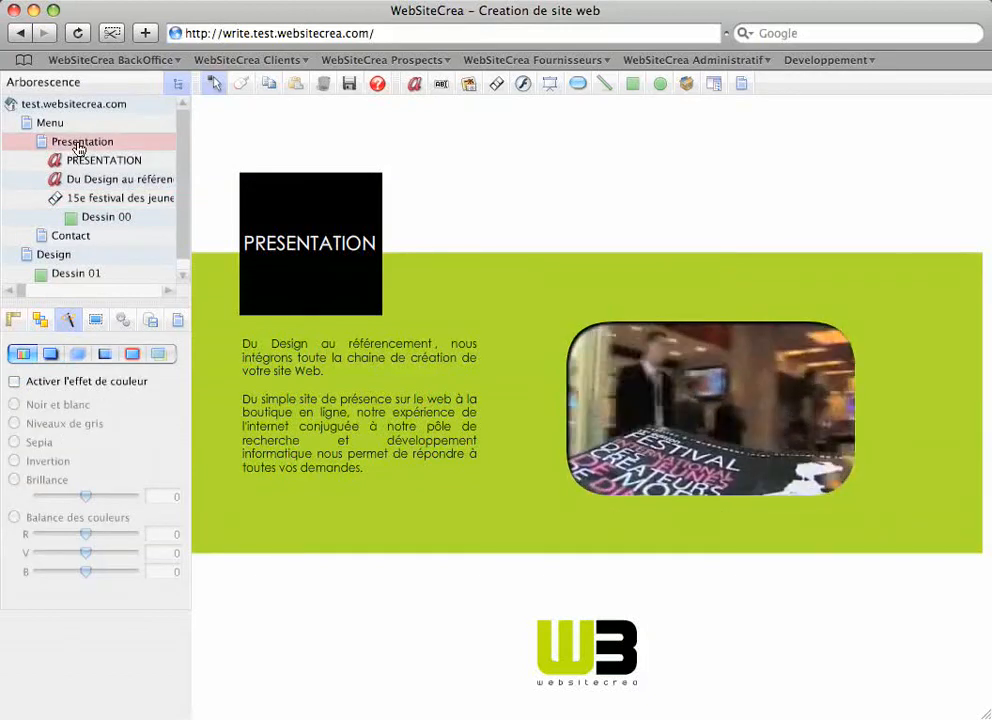